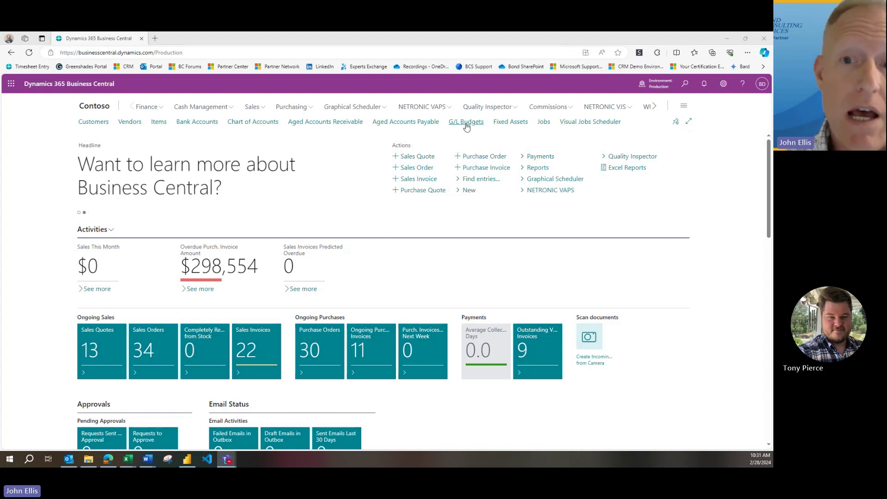
Open the 2025 G/L budget, filter it to 01/01/25..12/31/25, and drill into Income, Services' -900.00.
{"action": "left_click", "coordinate": [466, 124]}
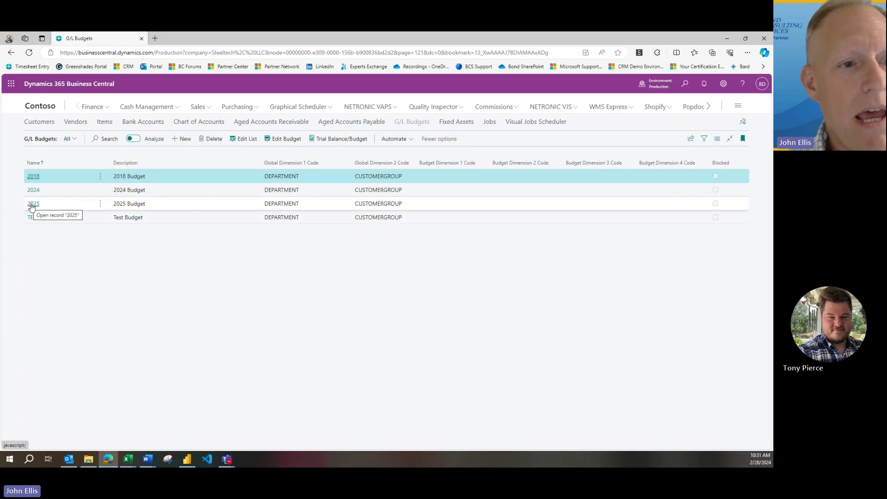
{"action": "left_click", "coordinate": [32, 204]}
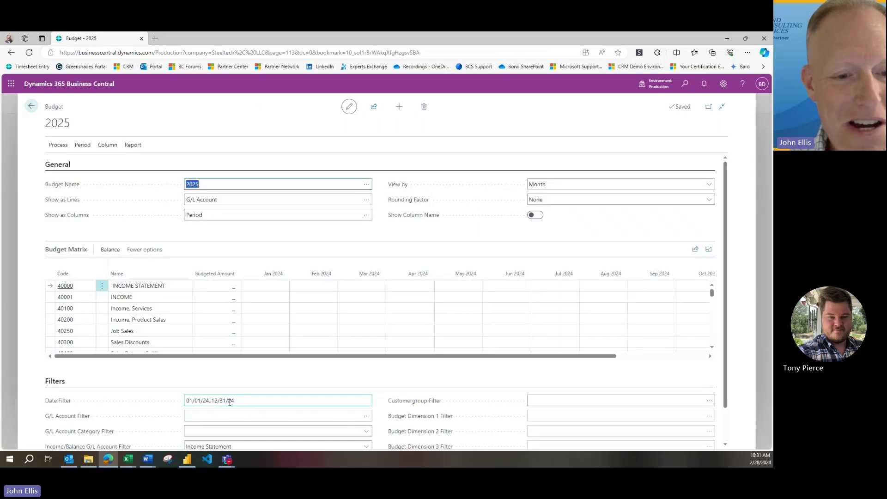
{"action": "left_click", "coordinate": [236, 401]}
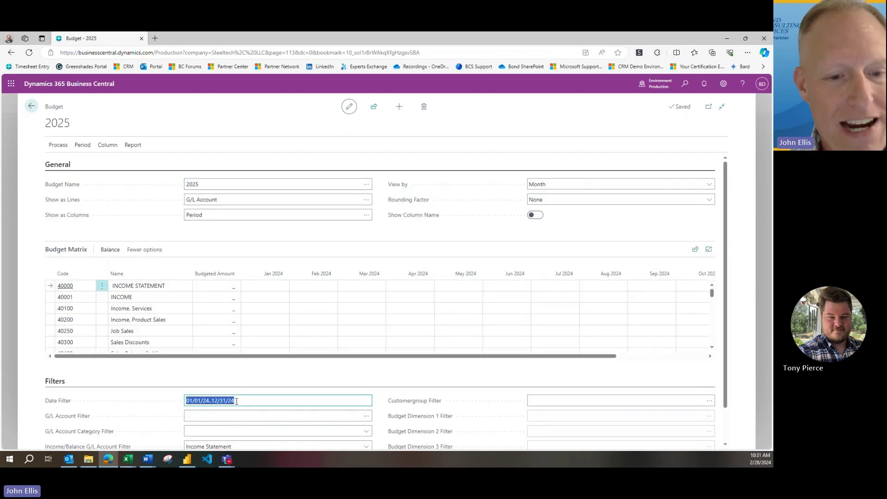
{"action": "left_click", "coordinate": [236, 401]}
{"action": "key", "text": "BackSpace"}
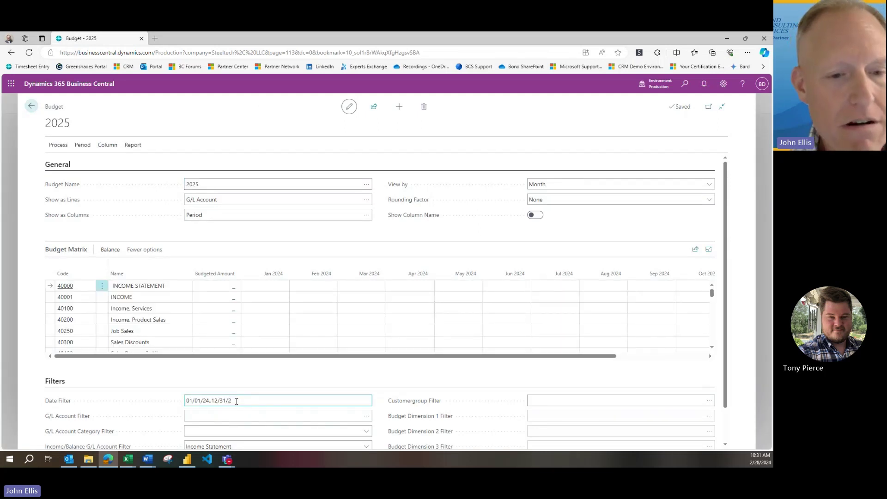
{"action": "type", "text": "5"}
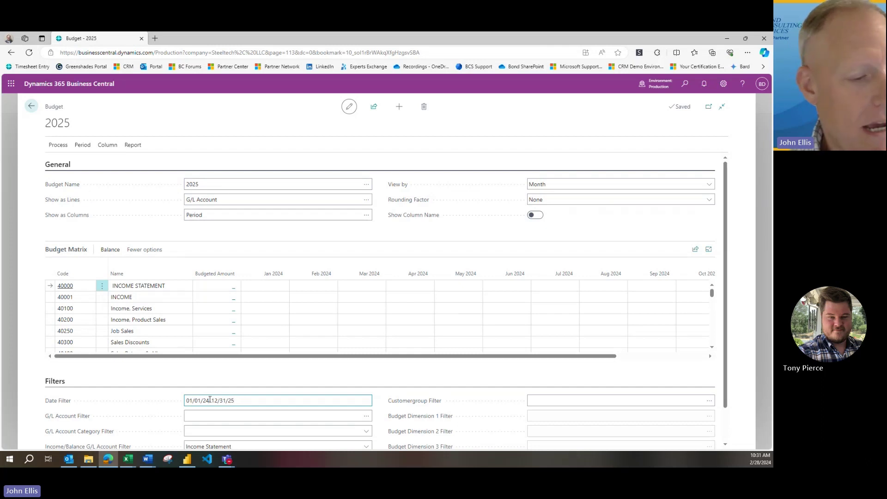
{"action": "left_click", "coordinate": [210, 400]}
{"action": "key", "text": "BackSpace"}
{"action": "type", "text": "5"}
{"action": "left_click", "coordinate": [258, 415]}
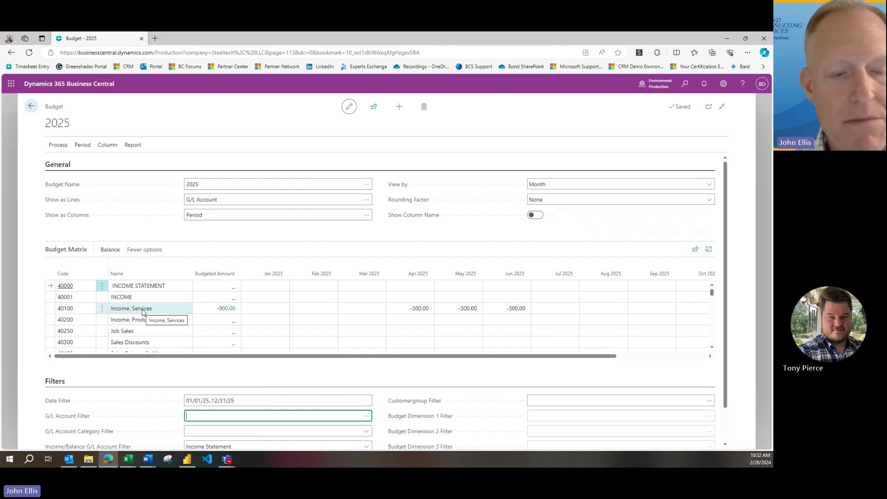
{"action": "left_click", "coordinate": [226, 312]}
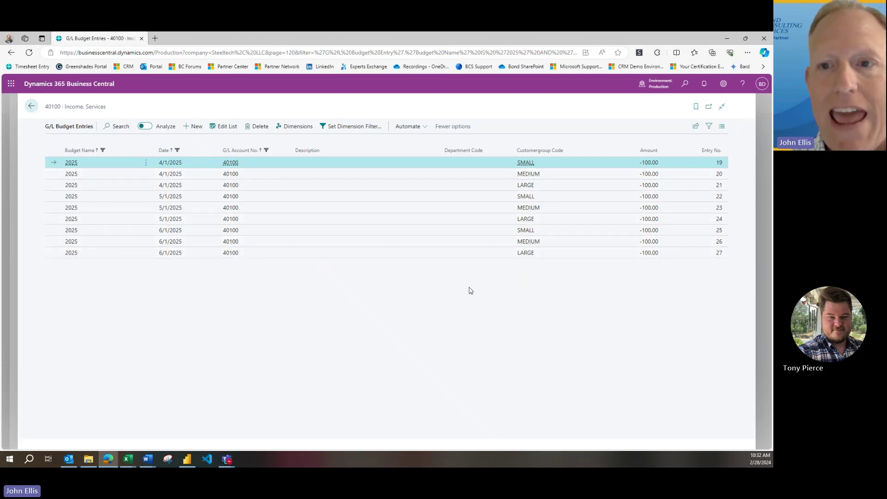
Review the nine -100.00 April–June entries for account 40100, then return to the 2025 budget.
{"action": "mouse_move", "coordinate": [545, 155]}
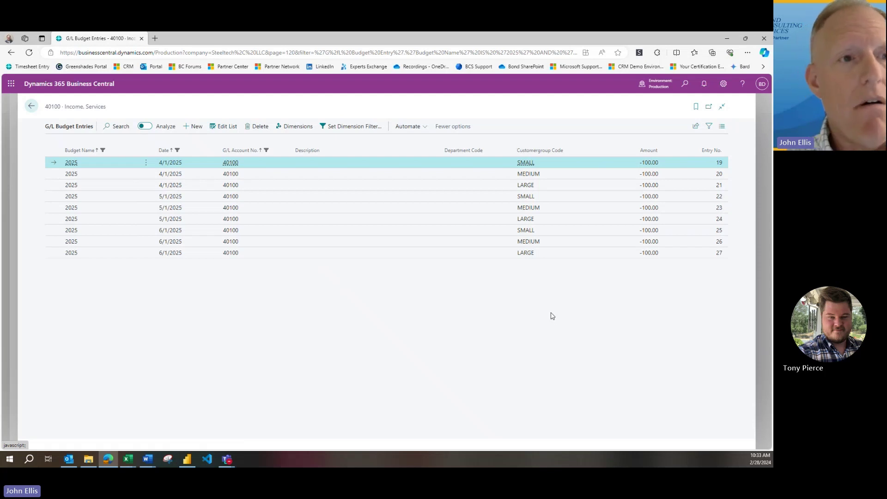
{"action": "left_click", "coordinate": [31, 105]}
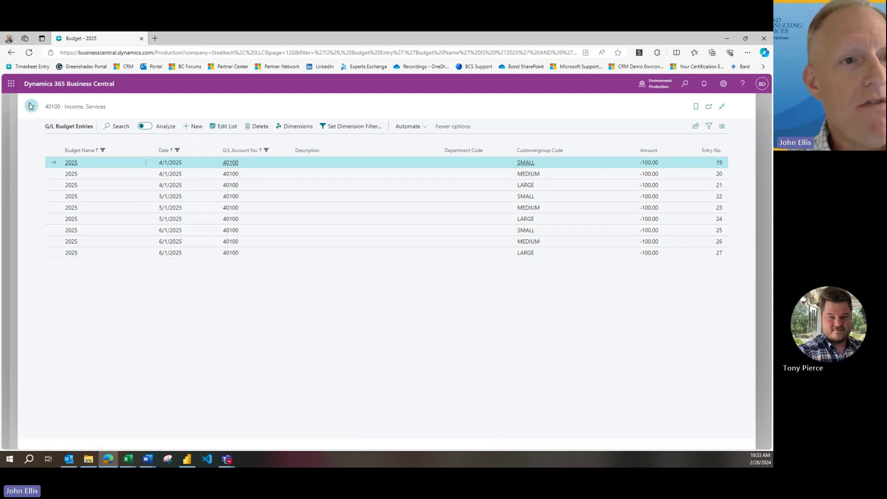
Go back through the G/L budgets list to the Contoso home page.
{"action": "left_click", "coordinate": [30, 107]}
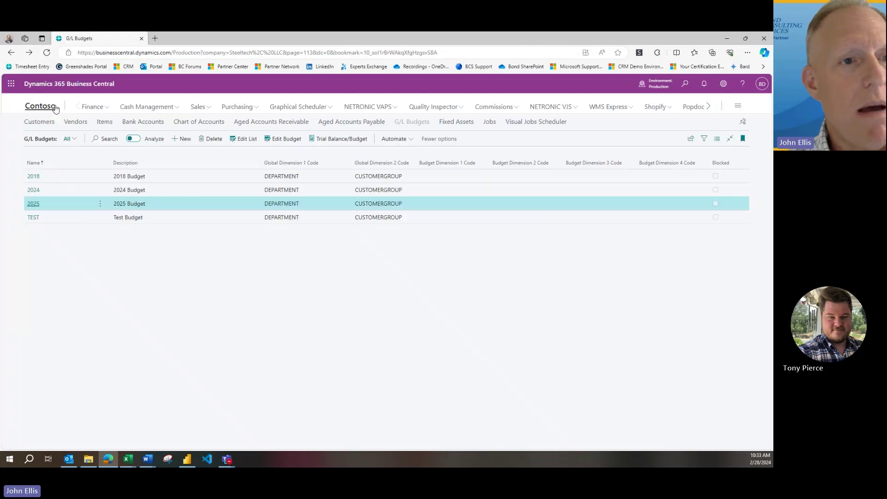
{"action": "left_click", "coordinate": [46, 106]}
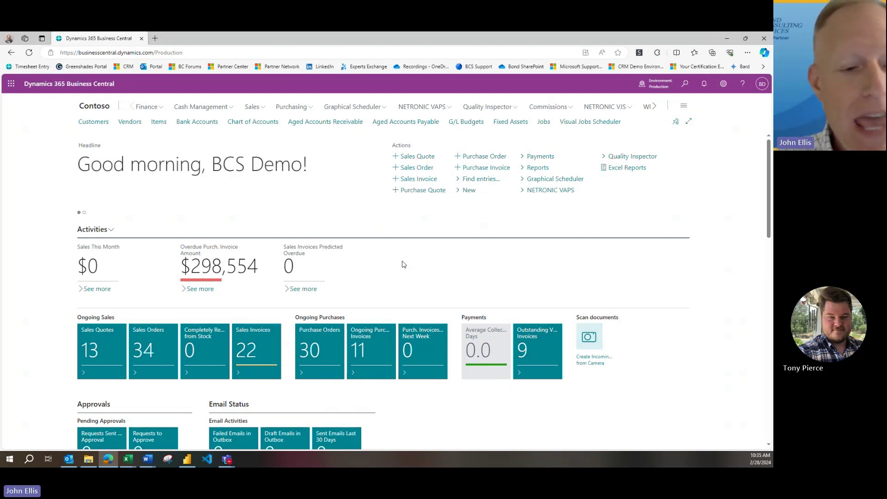
{"action": "left_click", "coordinate": [129, 462]}
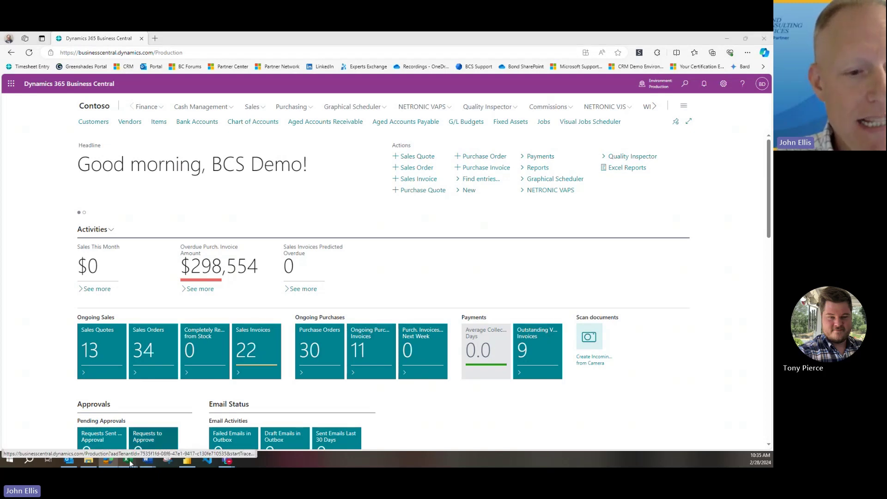
{"action": "left_click", "coordinate": [576, 409]}
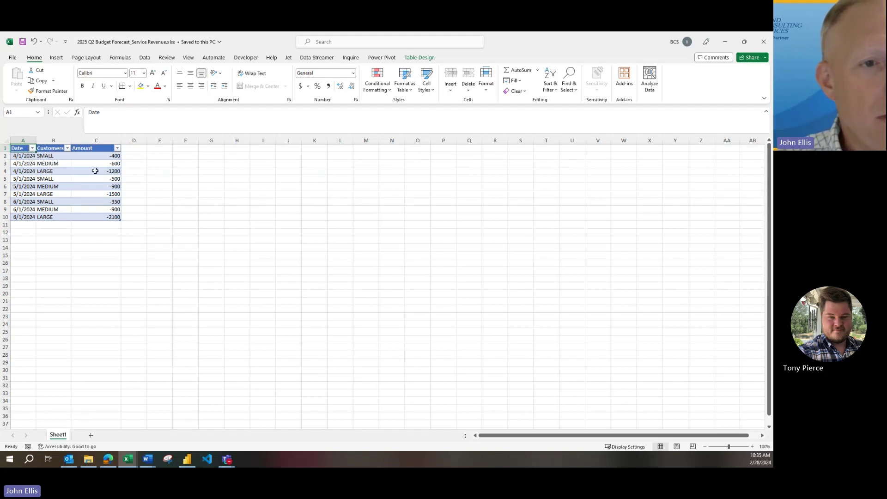
{"action": "left_click_drag", "start_coordinate": [104, 156], "coordinate": [111, 215]}
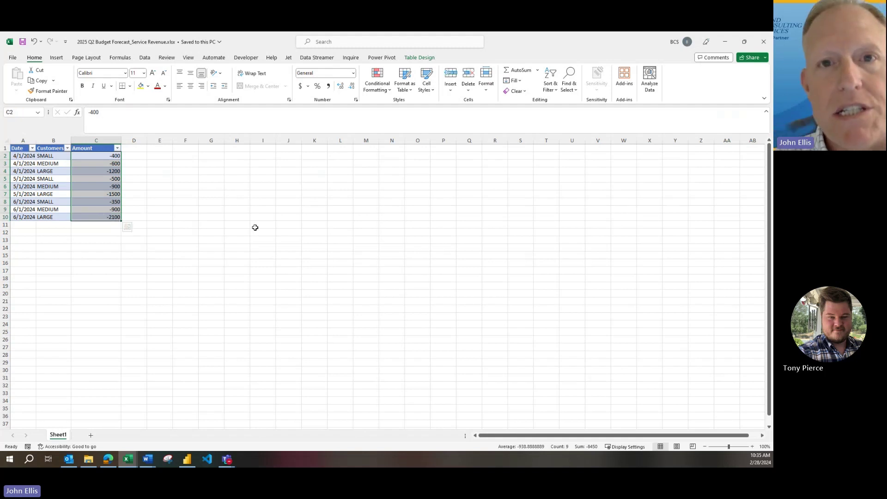
{"action": "left_click", "coordinate": [725, 42]}
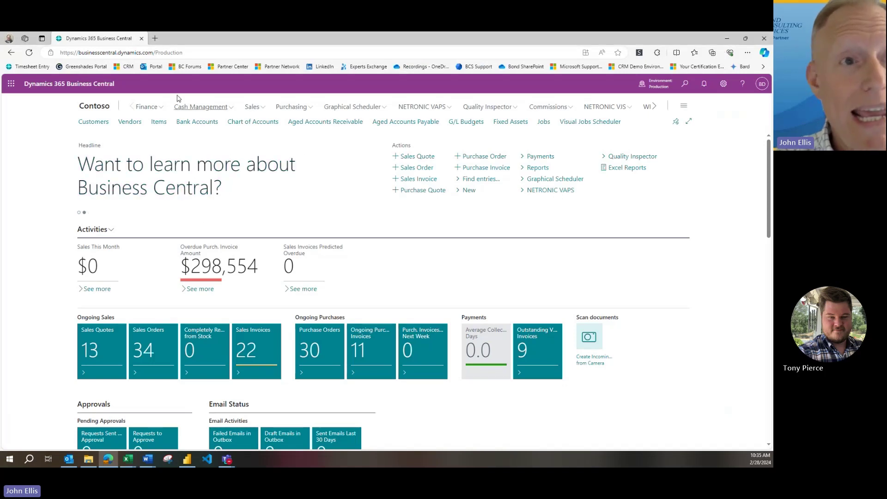
Load app.powerbi.com in a new browser tab and go to My workspace.
{"action": "left_click", "coordinate": [155, 38]}
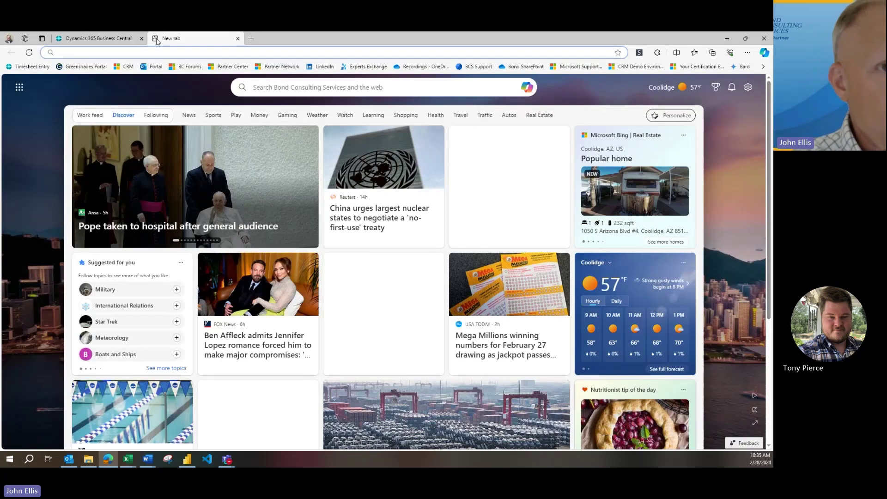
{"action": "type", "text": "app.powerbi.com"}
{"action": "key", "text": "Return"}
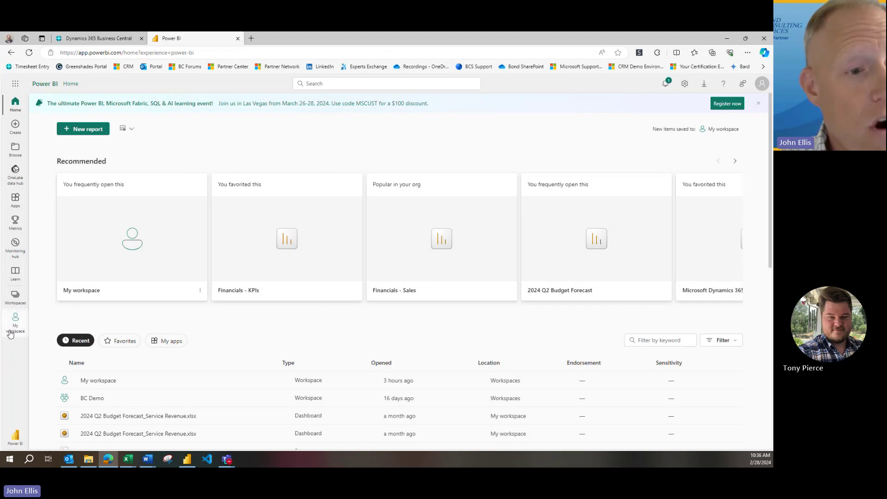
{"action": "left_click", "coordinate": [18, 322]}
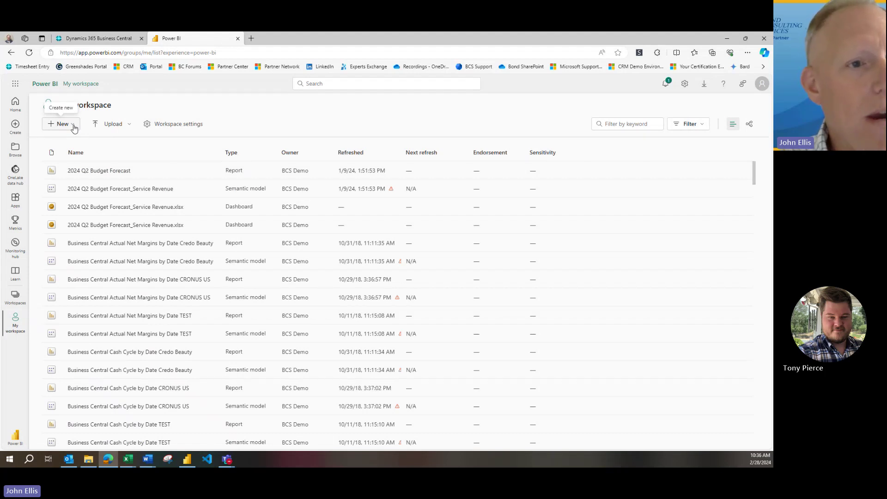
{"action": "left_click", "coordinate": [74, 128]}
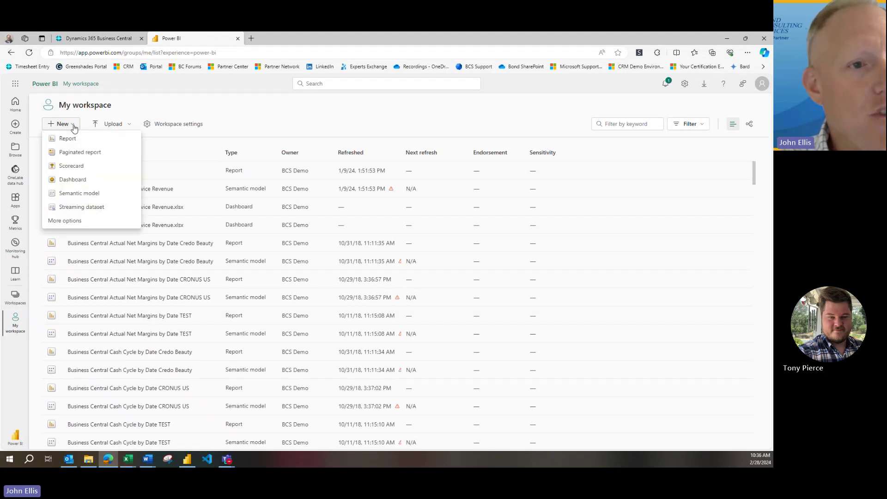
Create a new semantic model with an Excel file as its data source.
{"action": "left_click", "coordinate": [112, 197]}
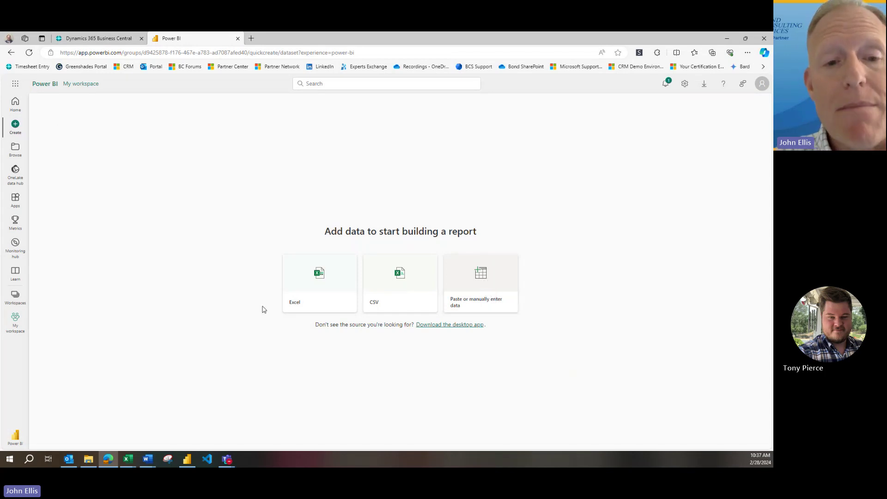
{"action": "left_click", "coordinate": [298, 285]}
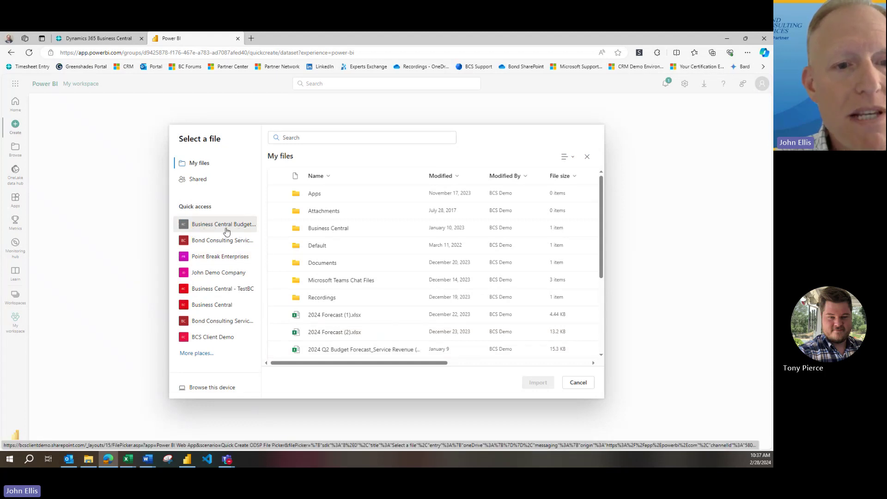
Import '2025 Q2 Budget Forecast_Service Revenue' from the Budget Forecast site's General folder.
{"action": "left_click", "coordinate": [225, 228]}
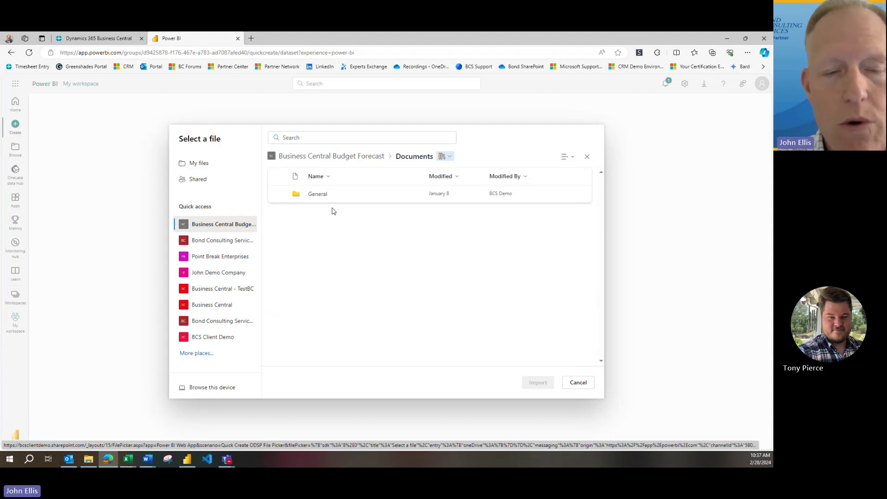
{"action": "left_click", "coordinate": [318, 194]}
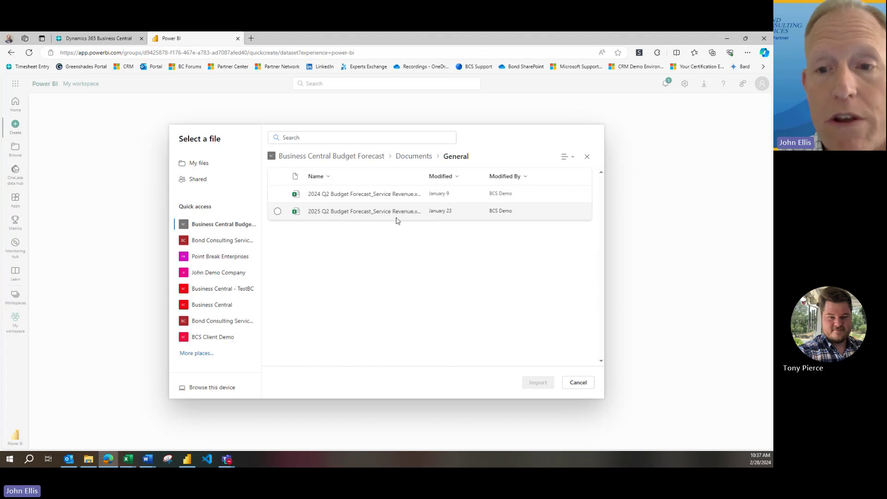
{"action": "left_click", "coordinate": [535, 219]}
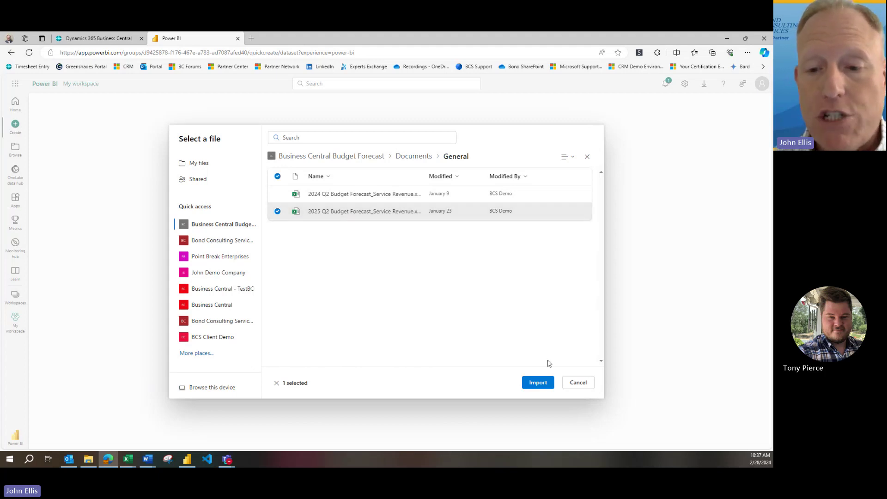
{"action": "left_click", "coordinate": [545, 390]}
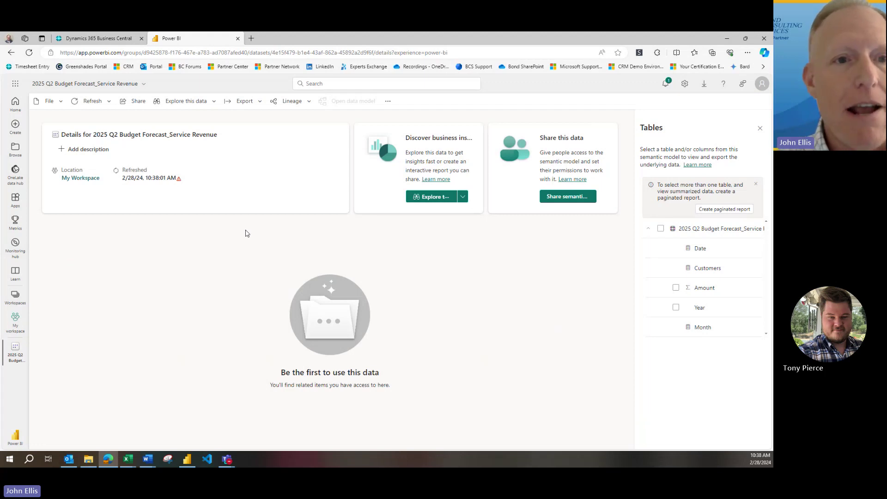
Open the Explore this data options on the 2025 Q2 Budget Forecast_Service Revenue model.
{"action": "left_click", "coordinate": [214, 102]}
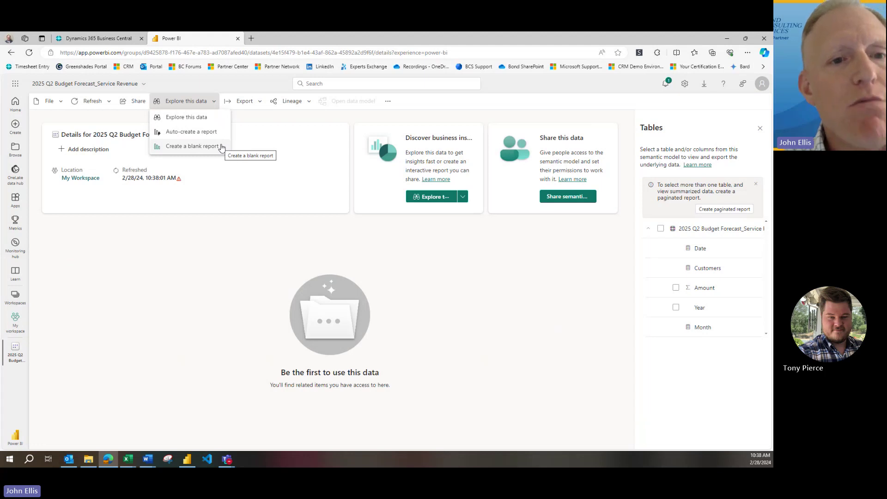
Create a blank report on the 2025 Q2 Budget Forecast_Service Revenue data.
{"action": "left_click", "coordinate": [179, 147]}
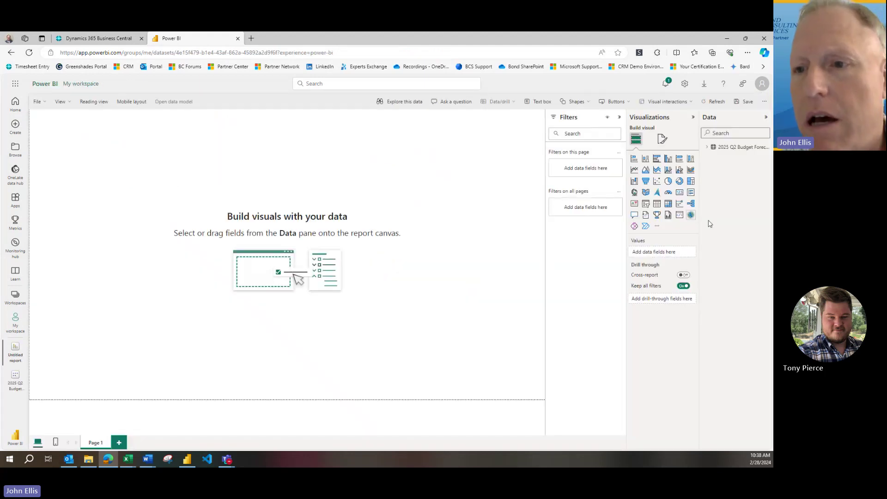
Widen the Data and Visualizations panes and expand the forecast dataset's fields.
{"action": "left_click_drag", "start_coordinate": [698, 219], "coordinate": [679, 220]}
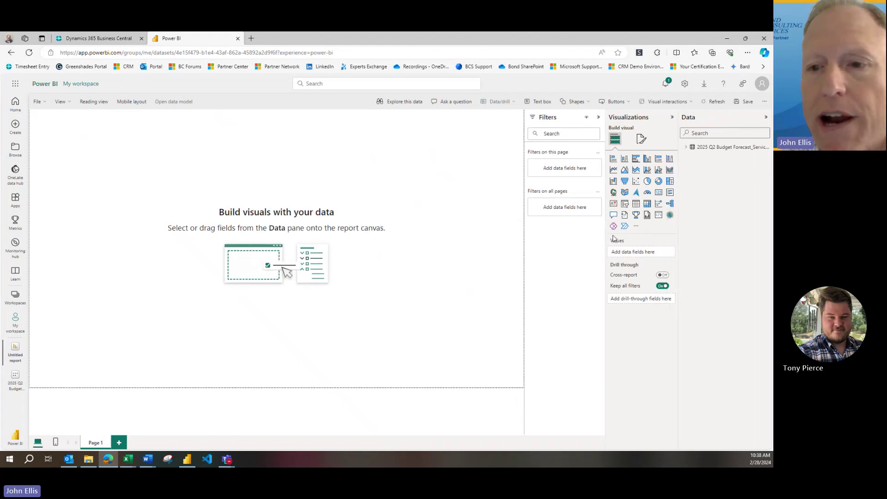
{"action": "left_click_drag", "start_coordinate": [604, 236], "coordinate": [599, 236]}
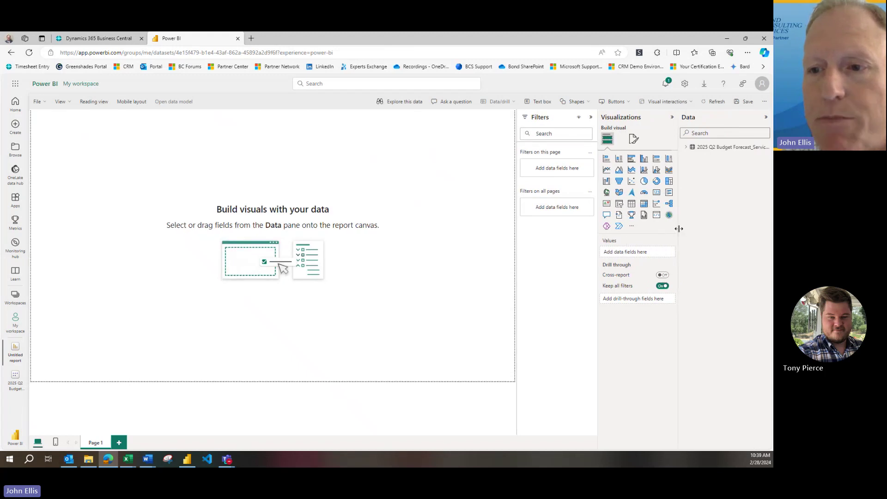
{"action": "left_click_drag", "start_coordinate": [679, 229], "coordinate": [663, 228]}
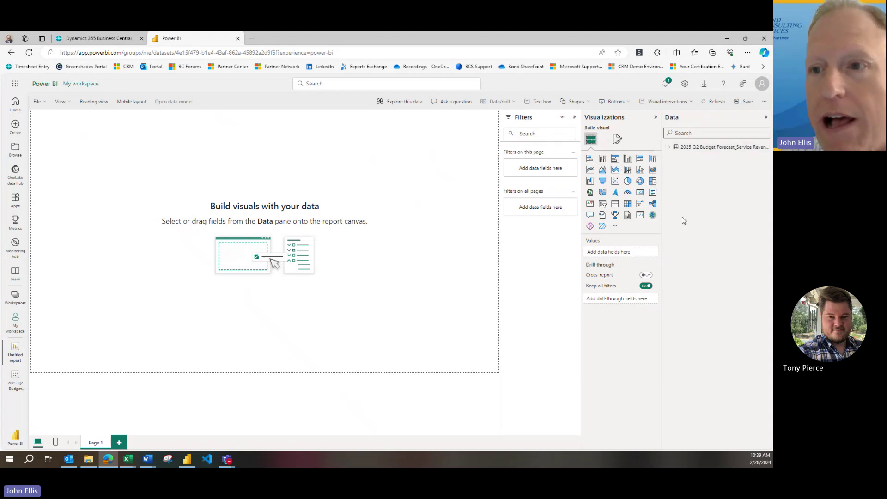
{"action": "left_click", "coordinate": [671, 149]}
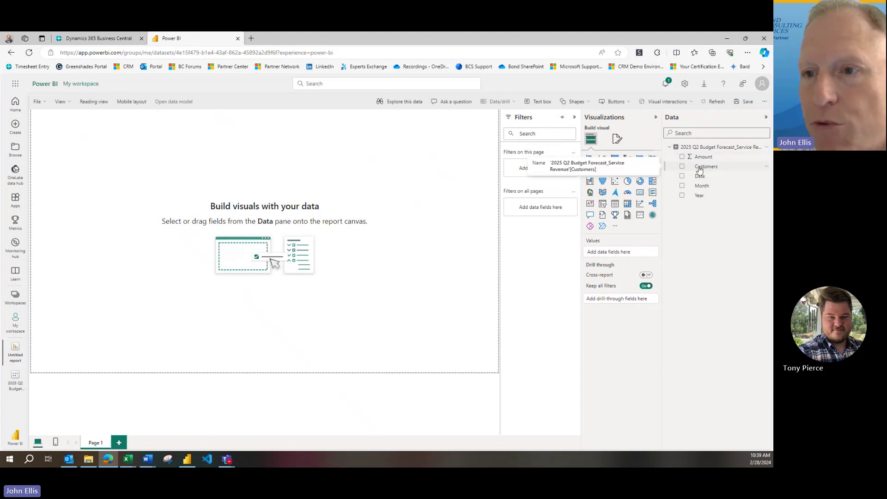
Build a table of Customers, Date and Sum of Amount, shifted away from the page corner.
{"action": "left_click", "coordinate": [682, 167]}
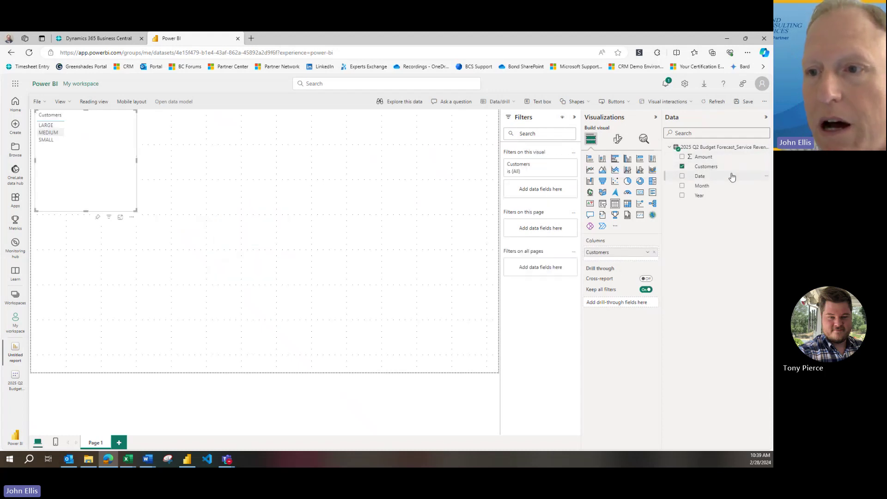
{"action": "left_click", "coordinate": [683, 177]}
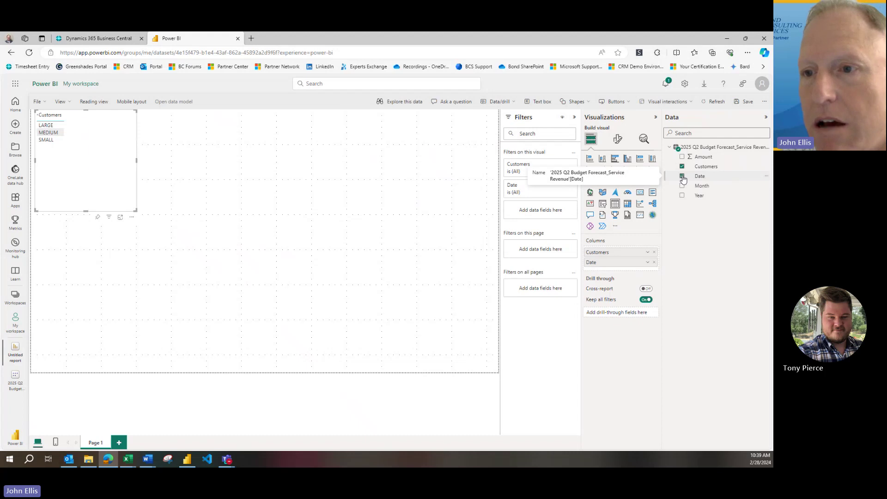
{"action": "left_click", "coordinate": [682, 158]}
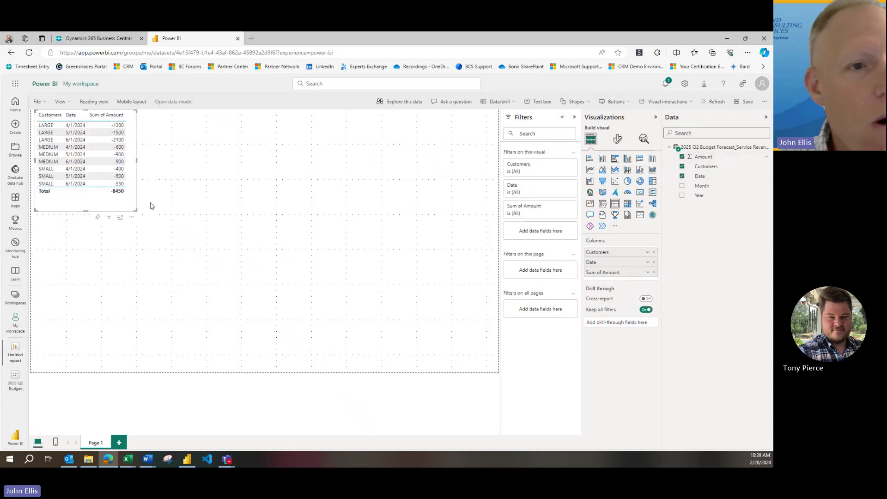
{"action": "left_click_drag", "start_coordinate": [128, 207], "coordinate": [153, 224]}
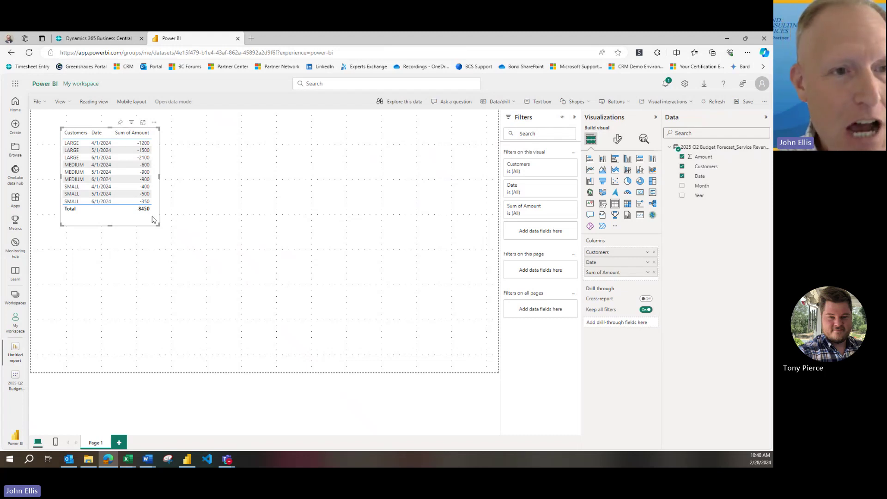
{"action": "left_click", "coordinate": [212, 202]}
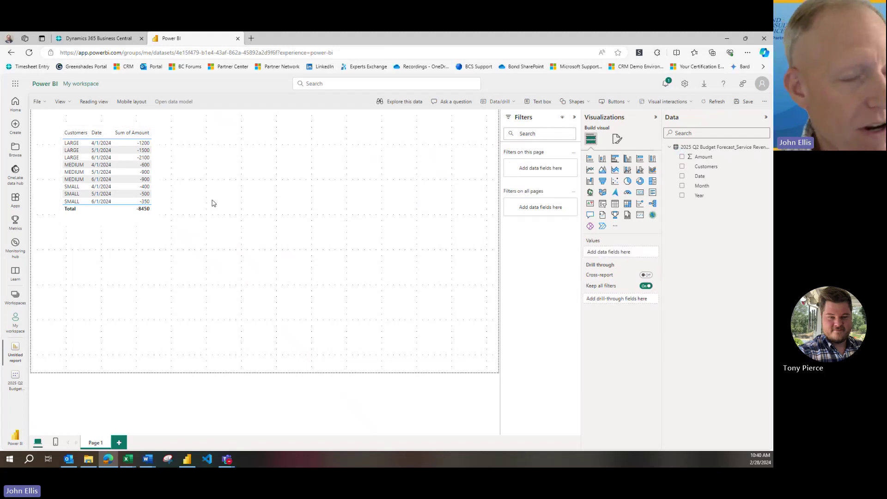
Duplicate the forecast table beside the original and convert the copy to a clustered column chart.
{"action": "left_click", "coordinate": [160, 215]}
{"action": "key", "text": "ctrl+c"}
{"action": "key", "text": "ctrl+v"}
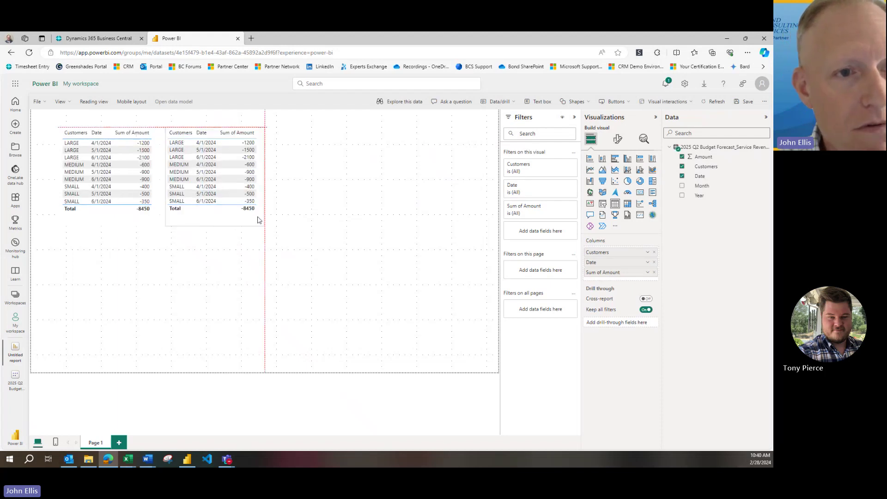
{"action": "left_click_drag", "start_coordinate": [258, 219], "coordinate": [264, 218]}
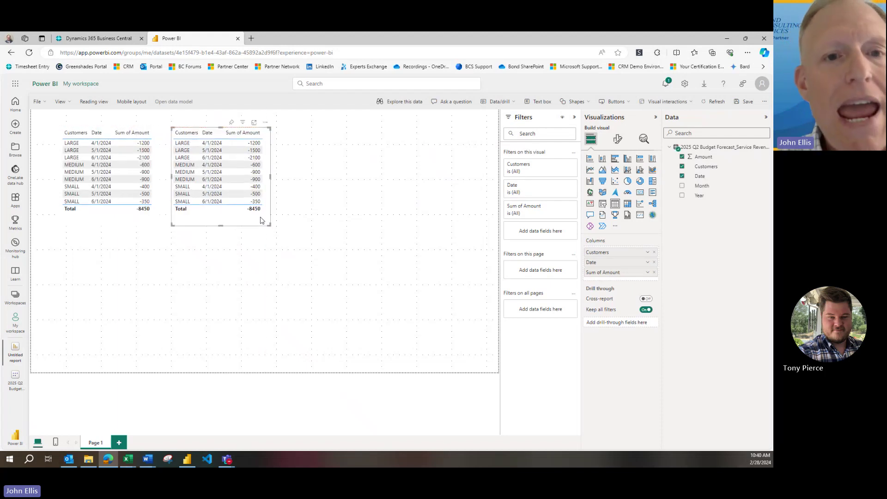
{"action": "left_click", "coordinate": [628, 159]}
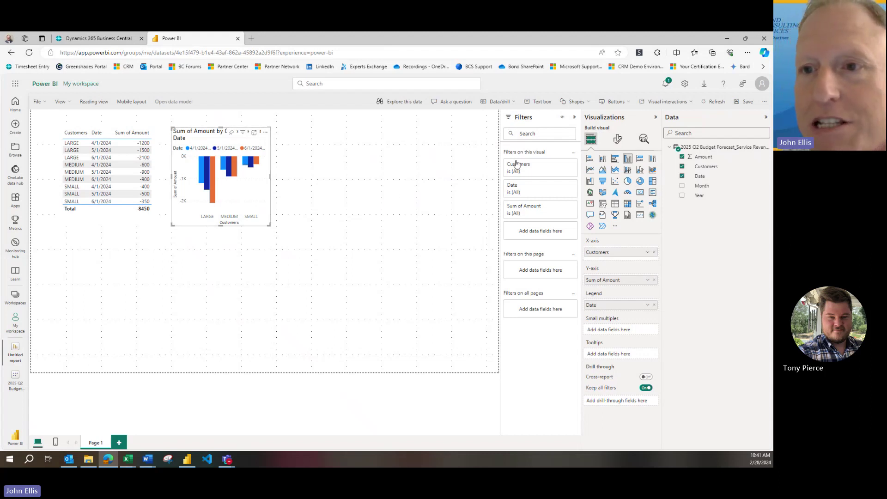
Turn on Invert range for the chart's Y-axis so negative amounts rise, and enlarge the chart.
{"action": "left_click", "coordinate": [620, 142]}
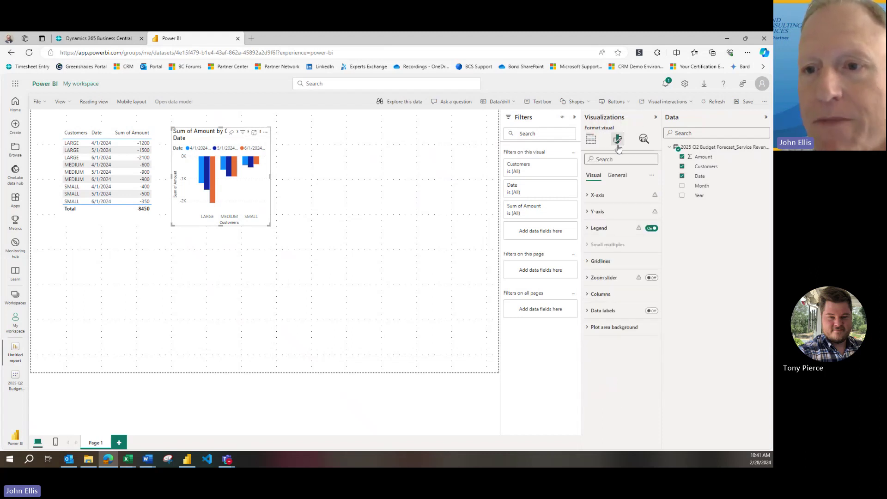
{"action": "left_click", "coordinate": [588, 212]}
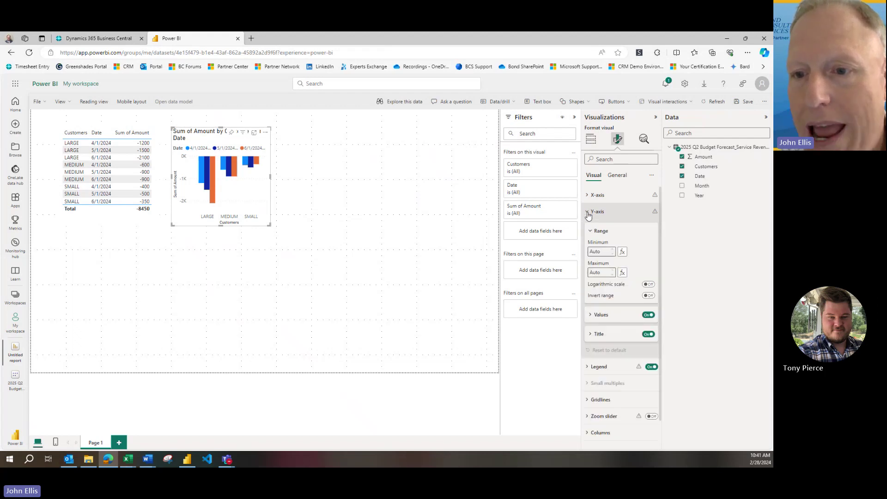
{"action": "left_click", "coordinate": [651, 296]}
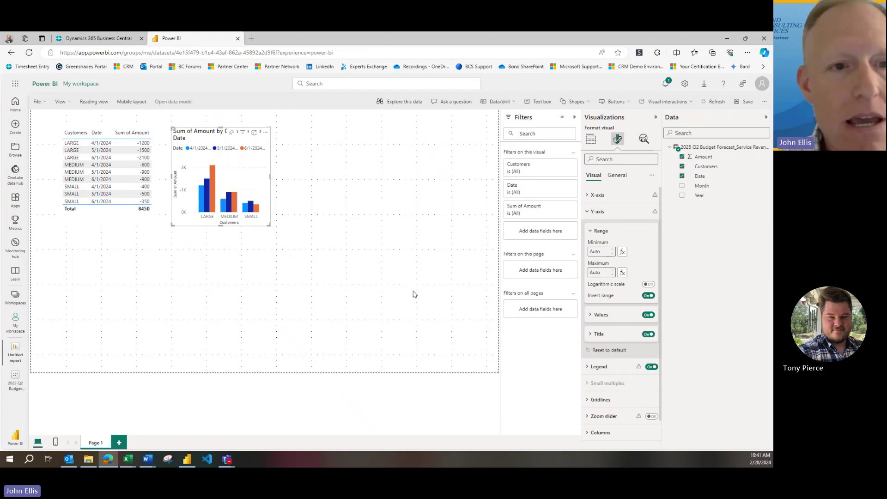
{"action": "left_click_drag", "start_coordinate": [269, 225], "coordinate": [305, 237]}
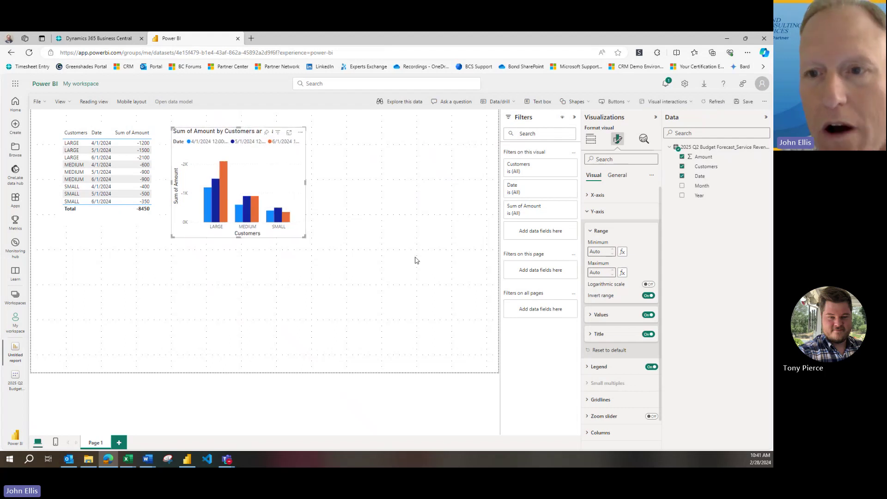
{"action": "left_click", "coordinate": [592, 140]}
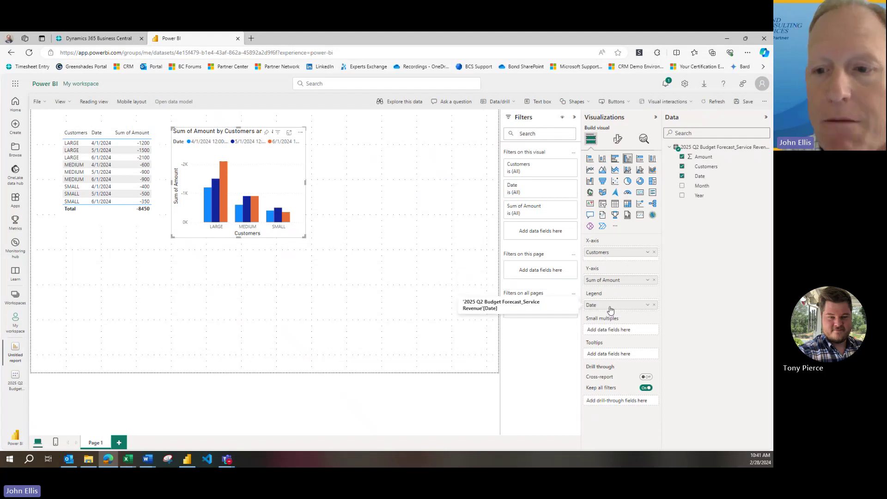
Put Date on the X-axis and Customers in the Legend, then enlarge the chart further.
{"action": "left_click_drag", "start_coordinate": [610, 308], "coordinate": [610, 258]}
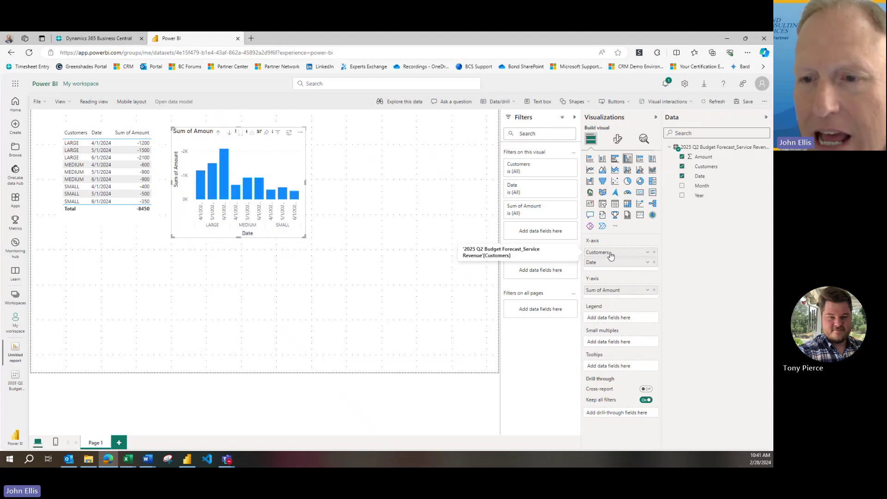
{"action": "left_click_drag", "start_coordinate": [610, 256], "coordinate": [614, 321]}
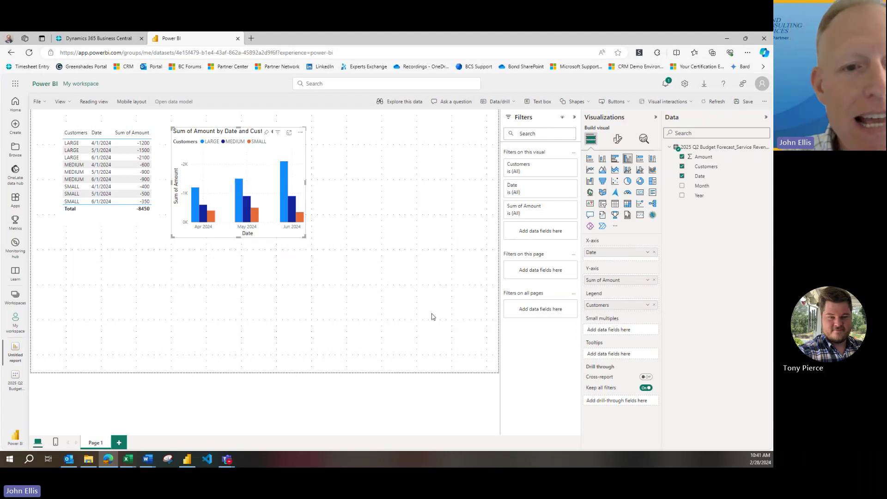
{"action": "left_click_drag", "start_coordinate": [305, 237], "coordinate": [339, 246]}
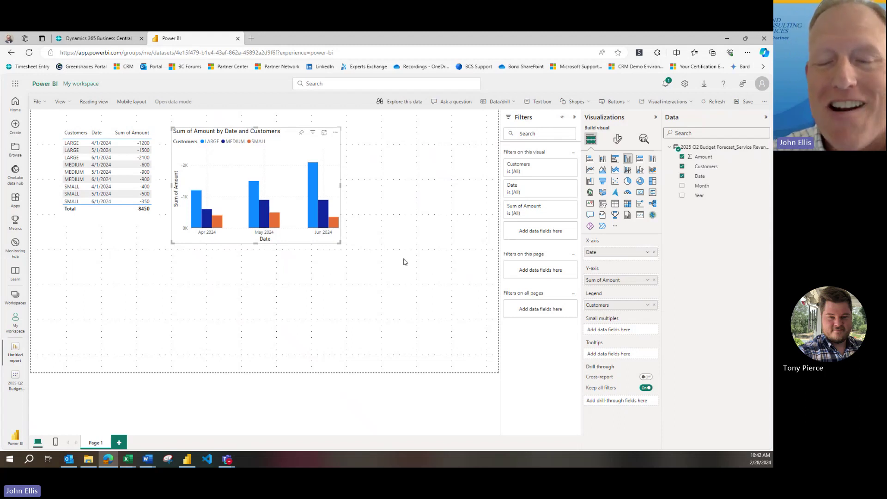
{"action": "left_click", "coordinate": [425, 270]}
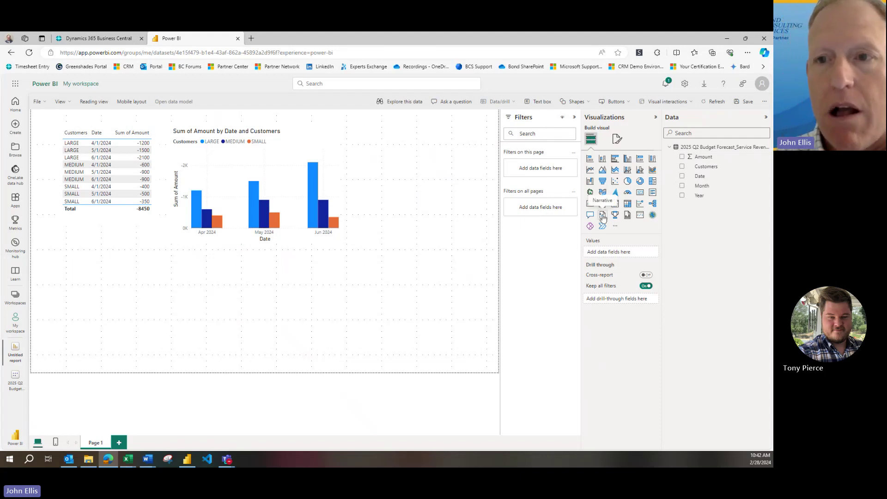
Add a widened Narrative summary under the chart, then return to Business Central's G/L Budgets list.
{"action": "left_click", "coordinate": [603, 218]}
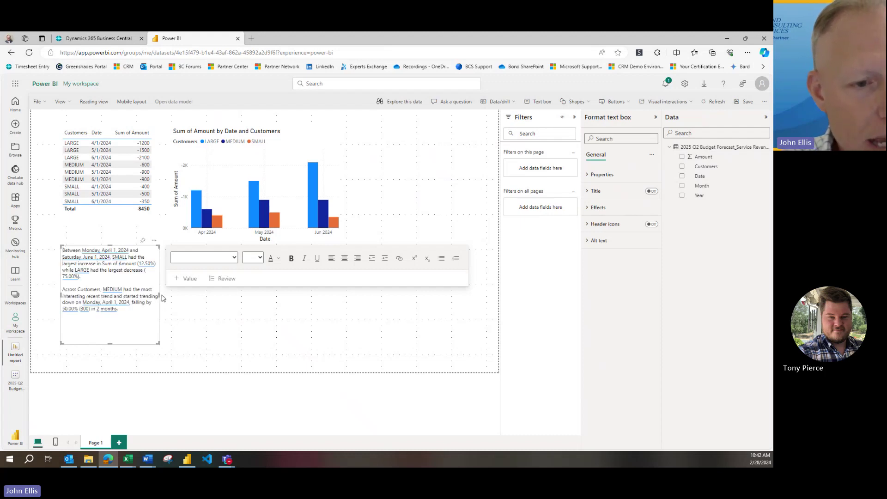
{"action": "left_click_drag", "start_coordinate": [159, 296], "coordinate": [352, 311]}
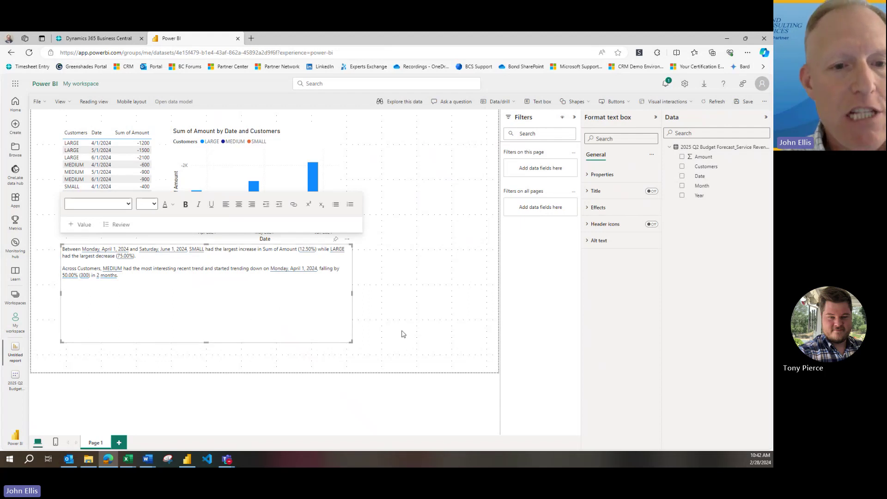
{"action": "left_click", "coordinate": [402, 347]}
{"action": "left_click", "coordinate": [192, 323]}
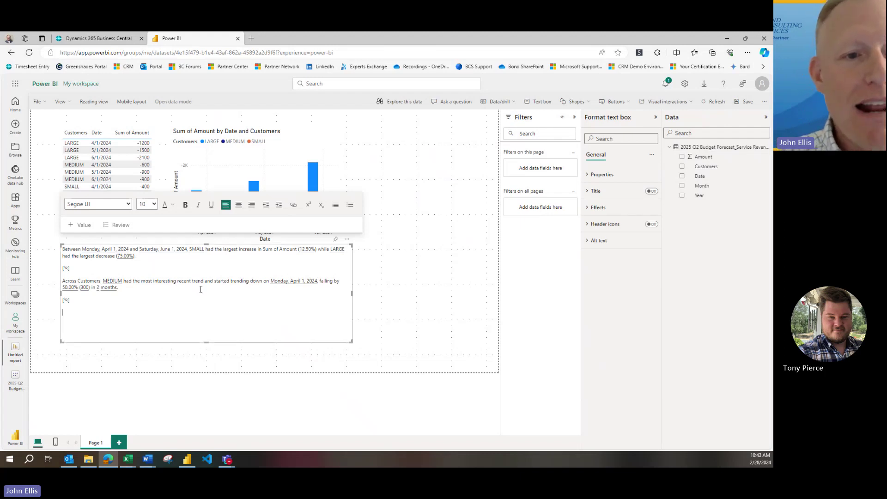
{"action": "left_click", "coordinate": [49, 286]}
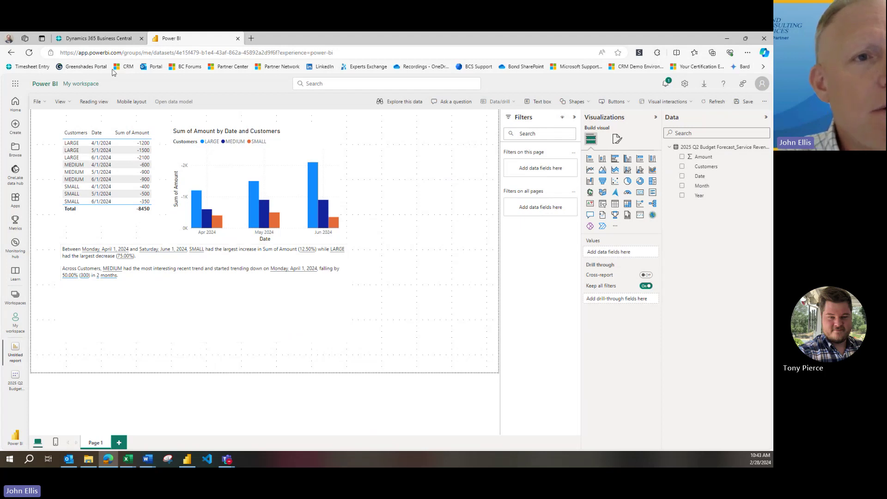
{"action": "left_click", "coordinate": [104, 40]}
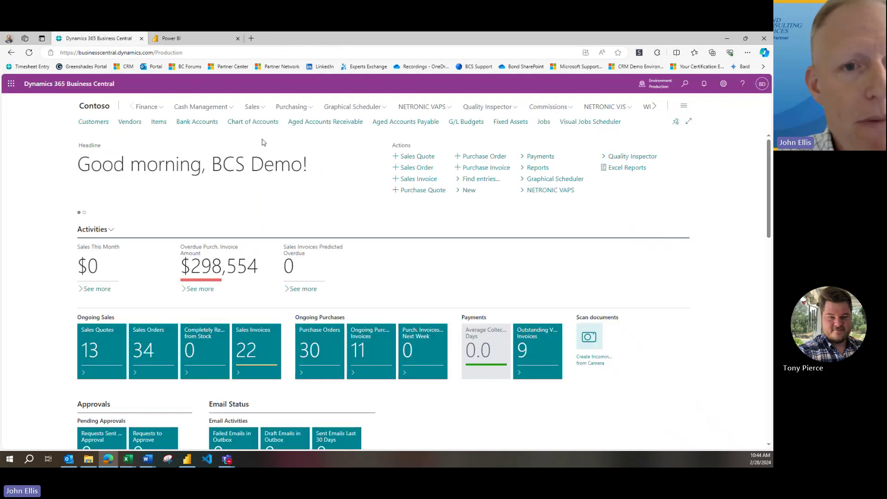
{"action": "left_click", "coordinate": [468, 123]}
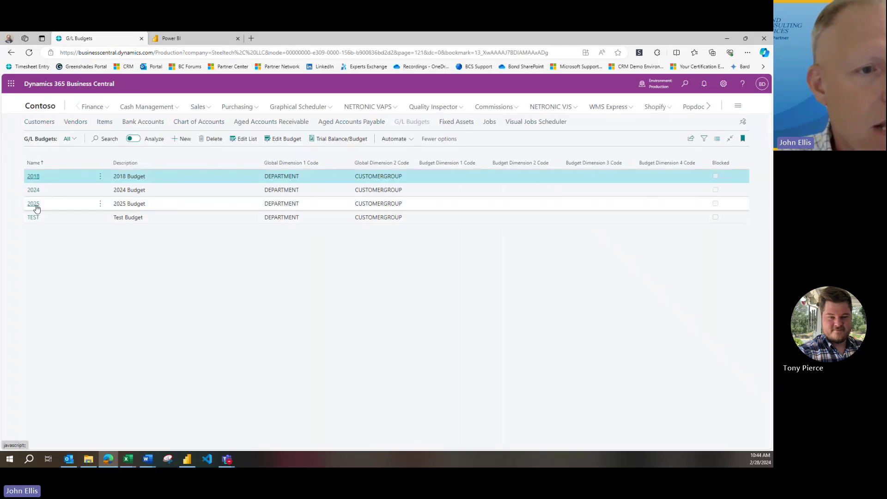
Open the 2025 budget, set its date filter to 01/01/25..12/31/25, and drill into Income, Services.
{"action": "left_click", "coordinate": [55, 206]}
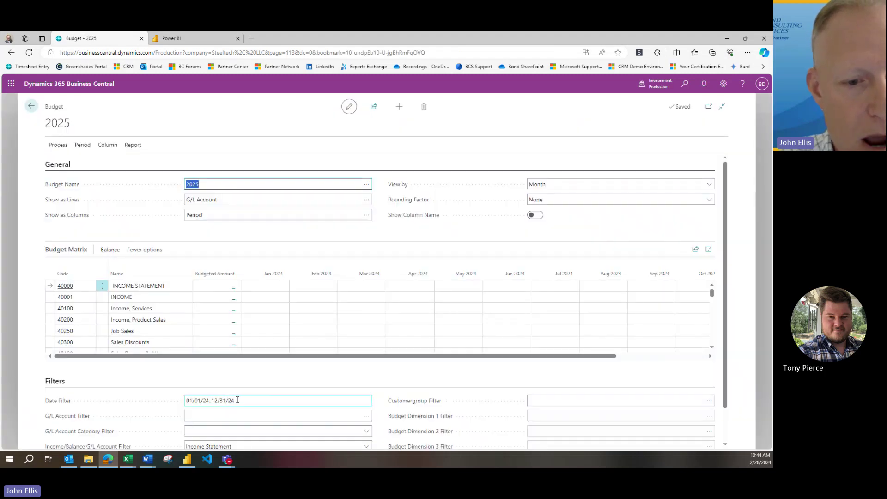
{"action": "left_click", "coordinate": [237, 400]}
{"action": "left_click", "coordinate": [237, 401]}
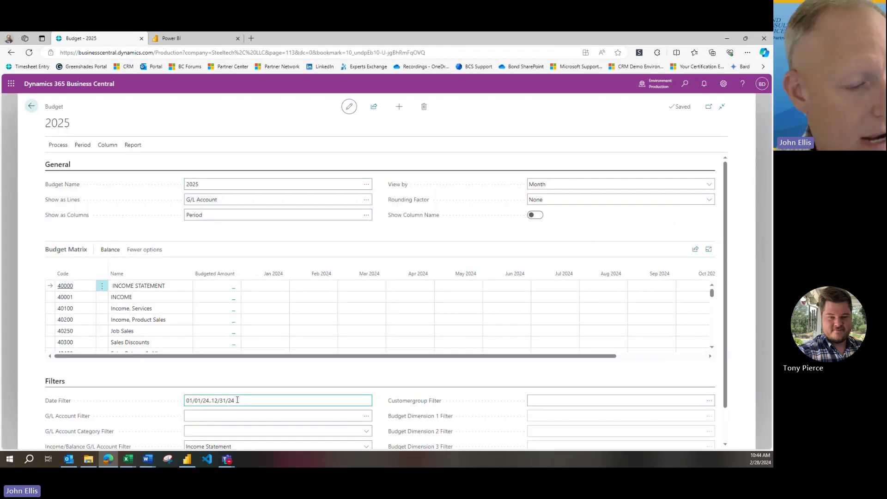
{"action": "key", "text": "BackSpace"}
{"action": "type", "text": "5"}
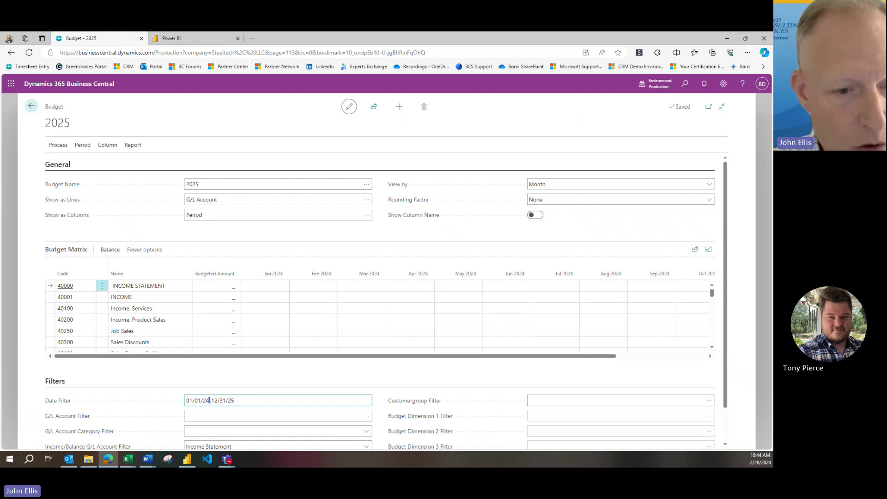
{"action": "left_click", "coordinate": [209, 401]}
{"action": "key", "text": "BackSpace"}
{"action": "type", "text": "5"}
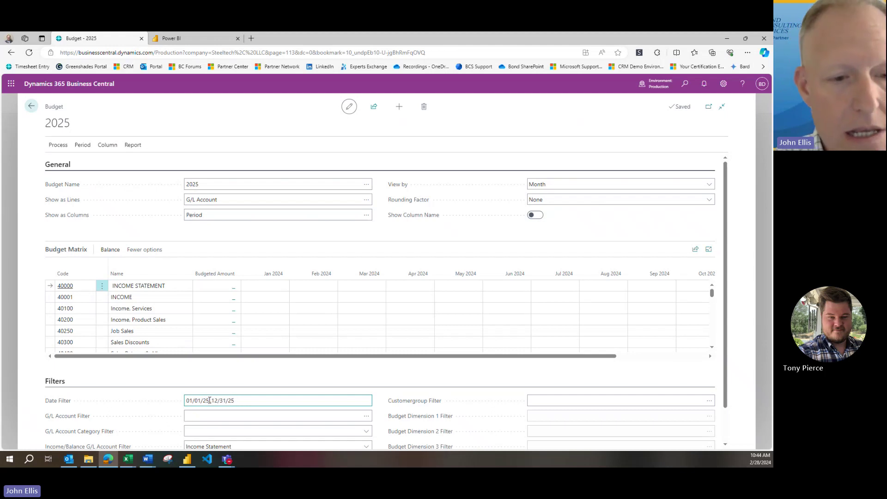
{"action": "key", "text": "Tab"}
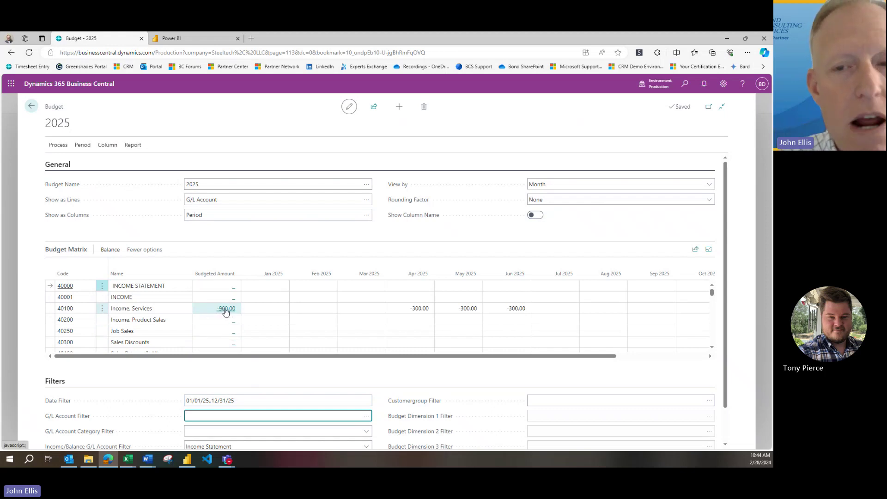
{"action": "left_click", "coordinate": [226, 310]}
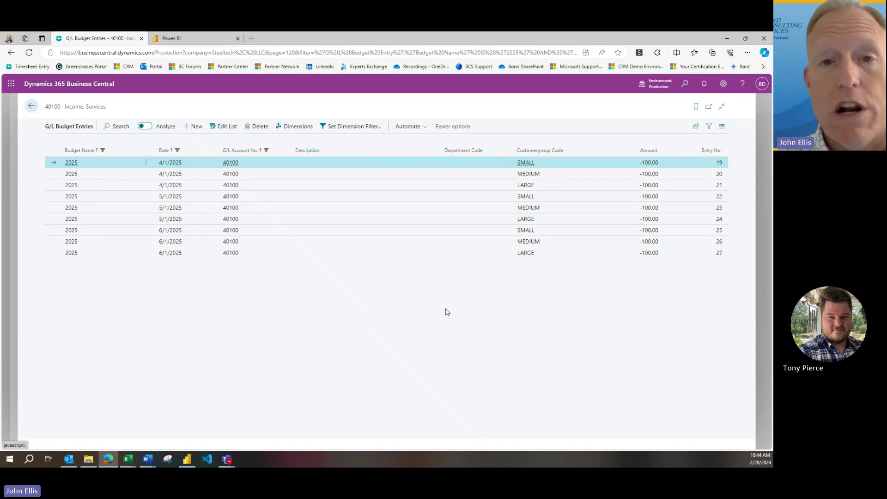
Export the account 40100 budget entries with Edit in Excel and open G_L Budget Entries.xlsx maximized.
{"action": "left_click", "coordinate": [697, 130]}
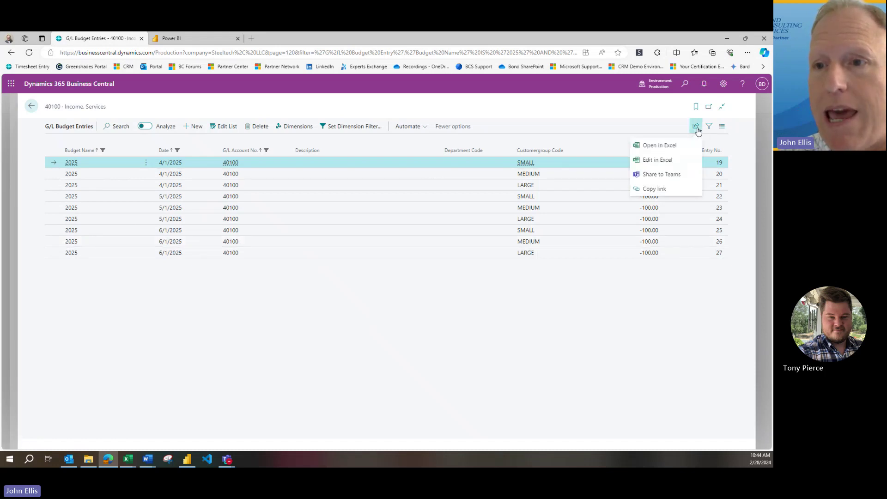
{"action": "left_click", "coordinate": [682, 162]}
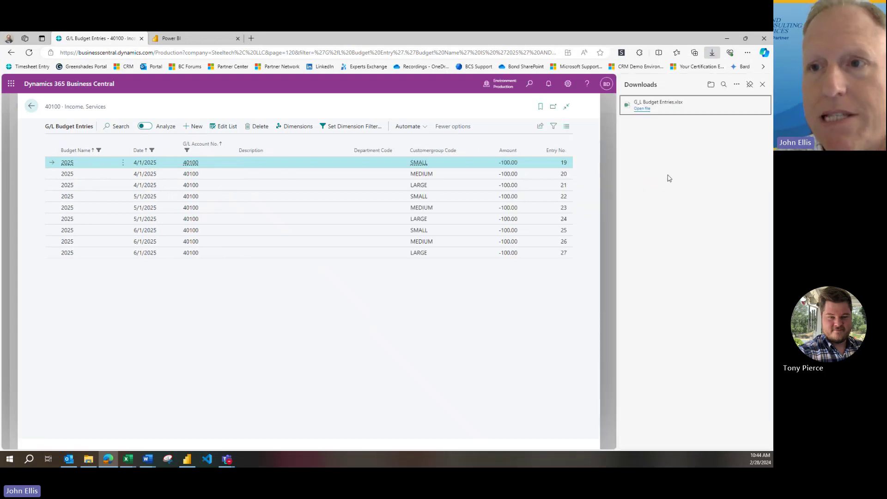
{"action": "left_click", "coordinate": [643, 109]}
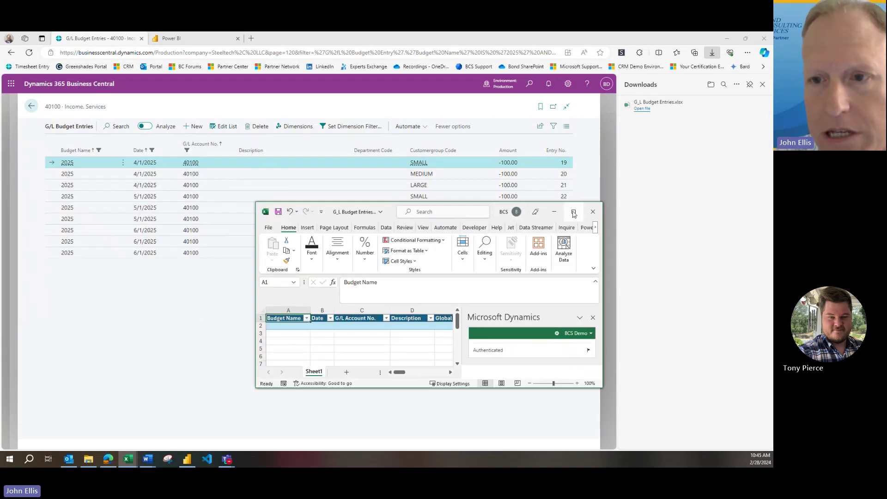
{"action": "left_click", "coordinate": [574, 214]}
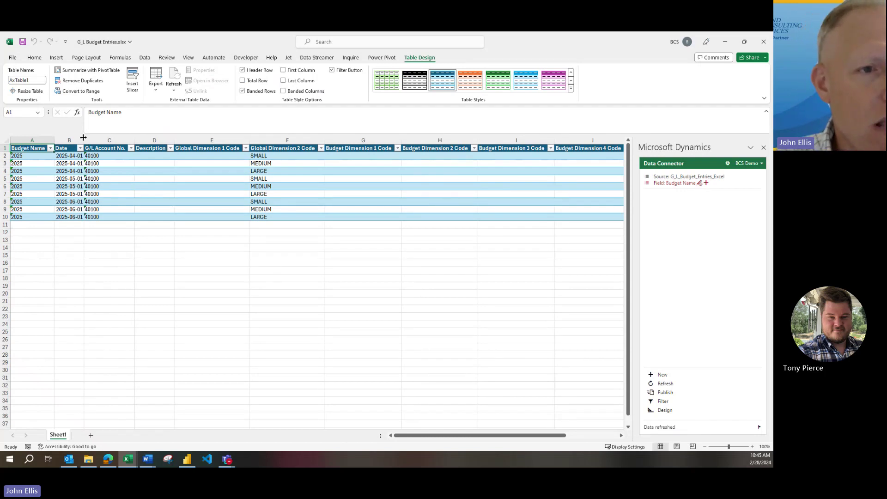
Widen column B so the 2025 entry dates show fully, then scroll right to columns E–N.
{"action": "left_click_drag", "start_coordinate": [84, 140], "coordinate": [107, 145]}
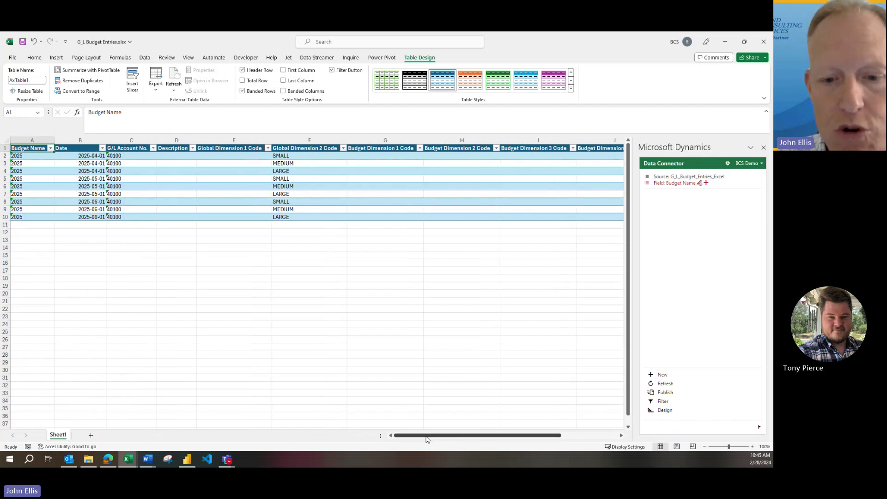
{"action": "left_click_drag", "start_coordinate": [425, 435], "coordinate": [501, 435]}
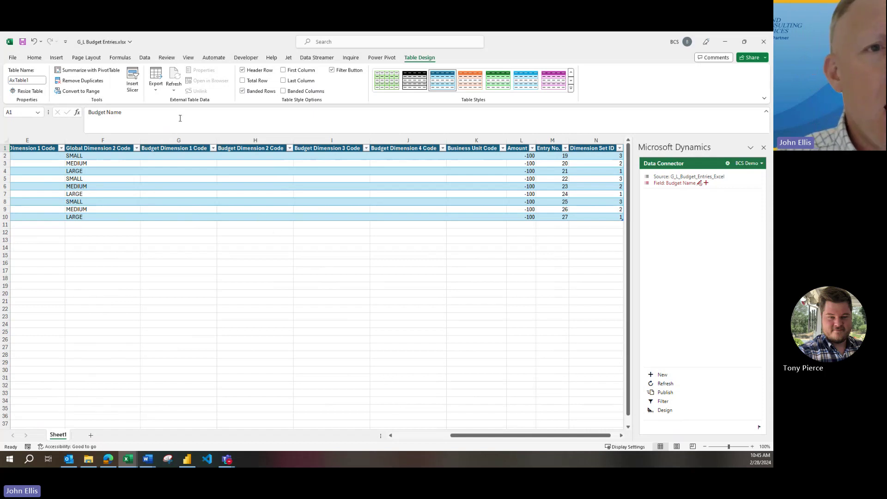
From the Data tab, browse Power BI datasets and search them for '2025'.
{"action": "left_click", "coordinate": [145, 58]}
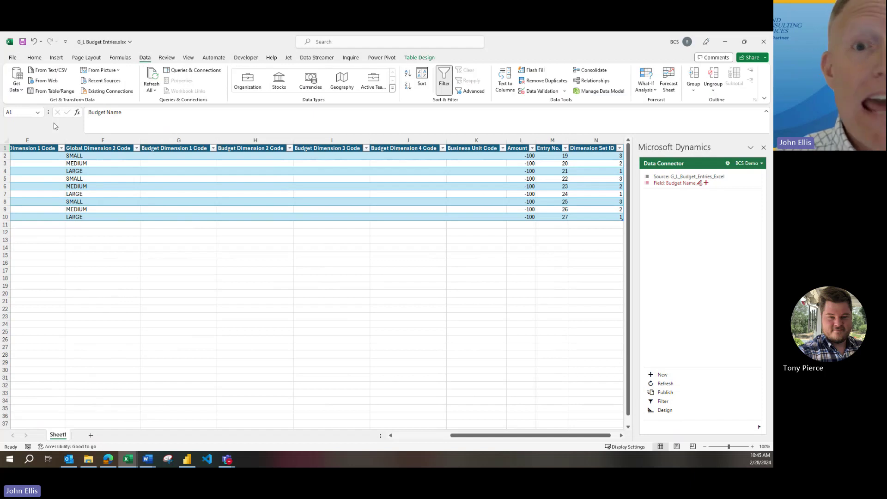
{"action": "left_click", "coordinate": [19, 89]}
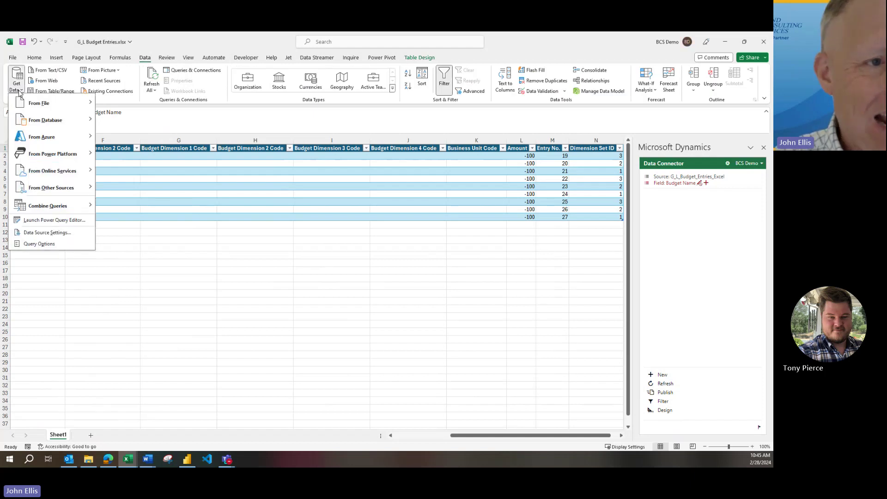
{"action": "mouse_move", "coordinate": [54, 155]}
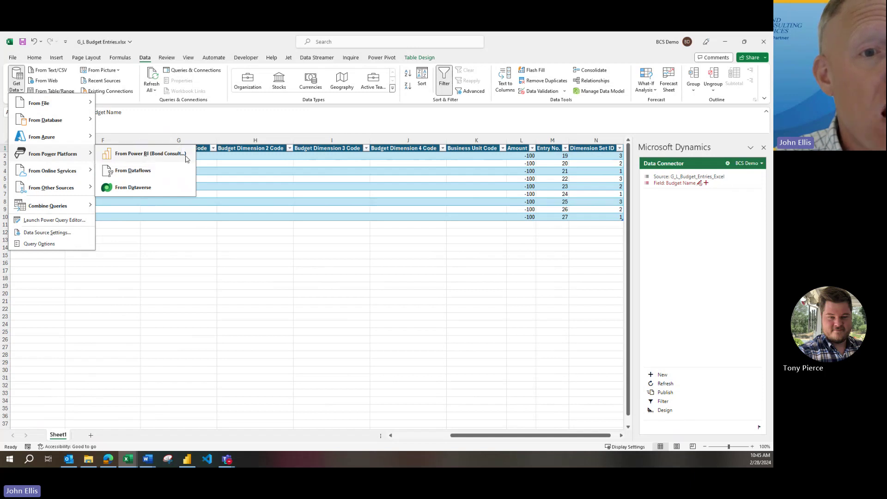
{"action": "left_click", "coordinate": [185, 155]}
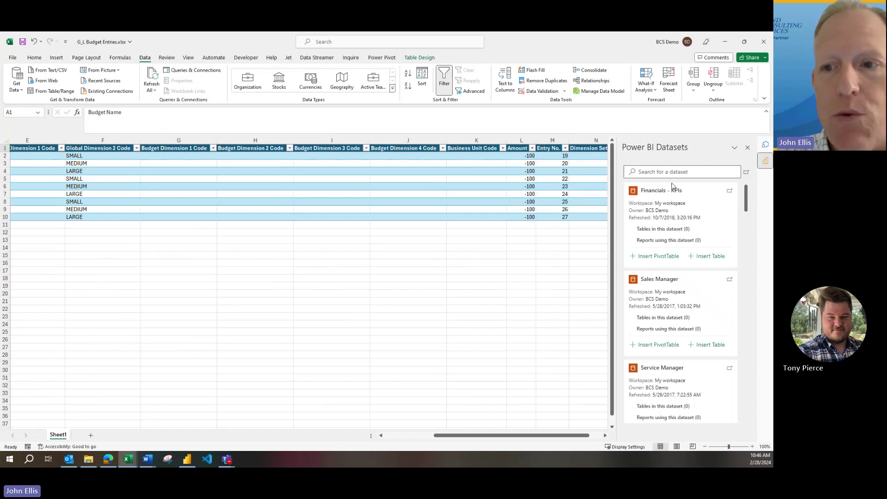
{"action": "left_click", "coordinate": [647, 173]}
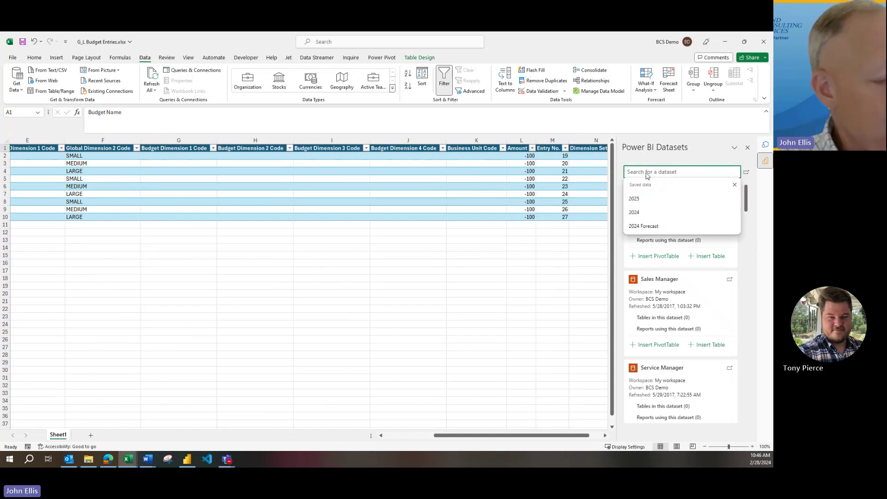
{"action": "type", "text": "2025"}
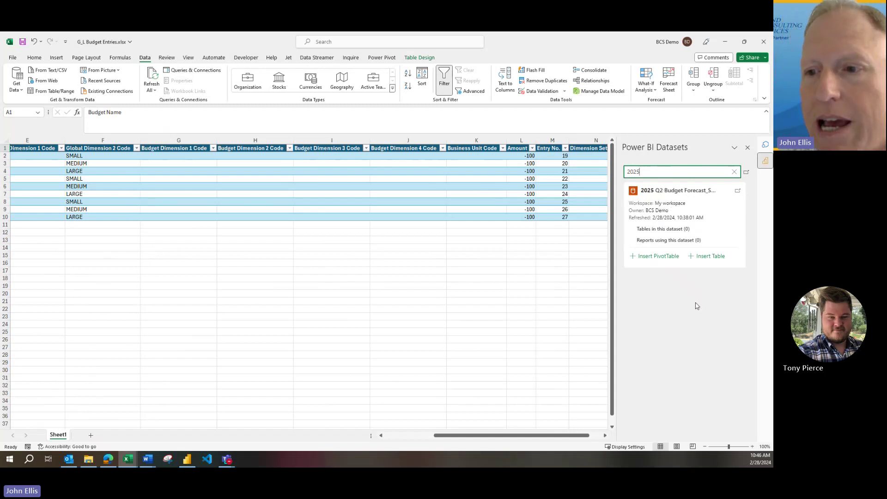
Insert a table from the 2025 Q2 Budget Forecast dataset with Customers, Date and Amount fields.
{"action": "left_click", "coordinate": [705, 258]}
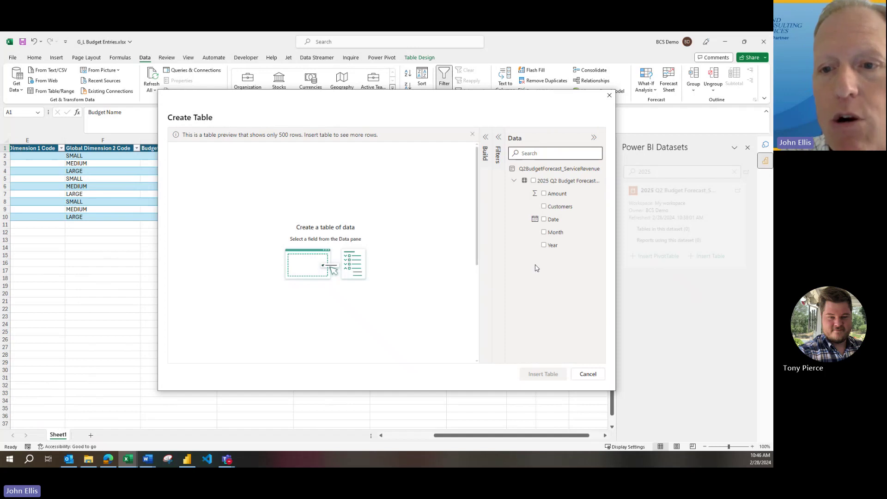
{"action": "left_click", "coordinate": [572, 208]}
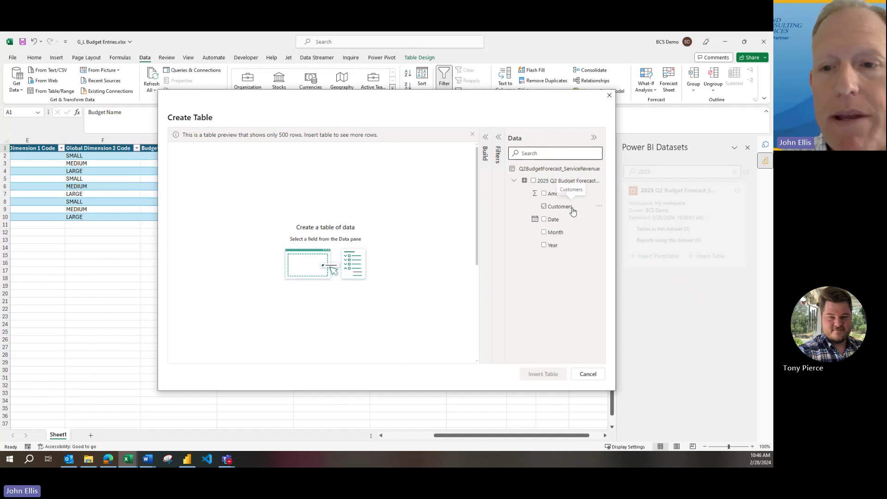
{"action": "left_click", "coordinate": [545, 208]}
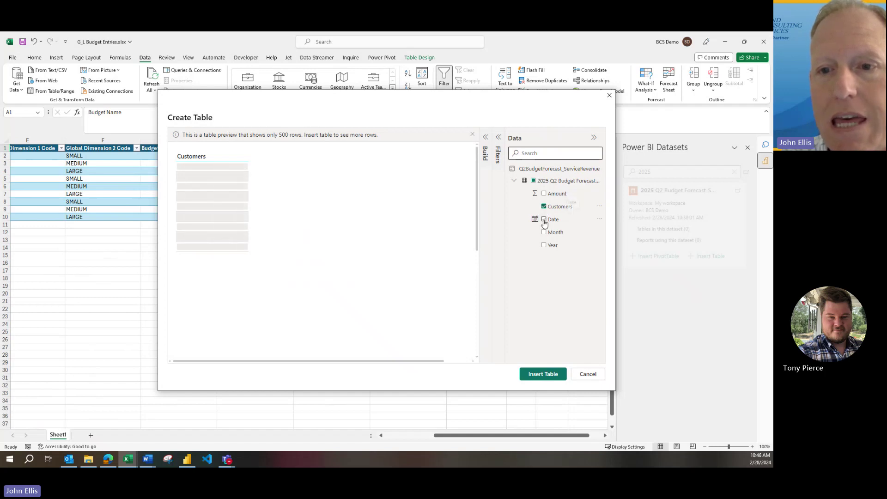
{"action": "left_click", "coordinate": [544, 220]}
{"action": "left_click", "coordinate": [544, 195]}
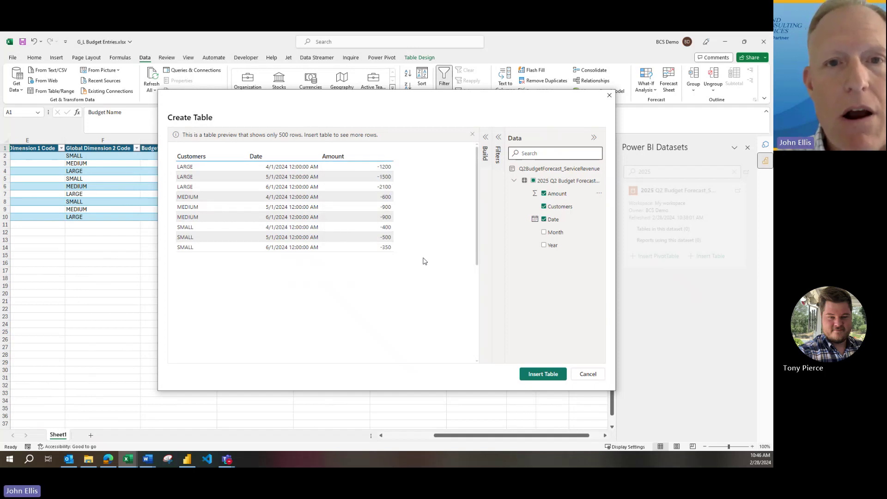
{"action": "left_click", "coordinate": [525, 376]}
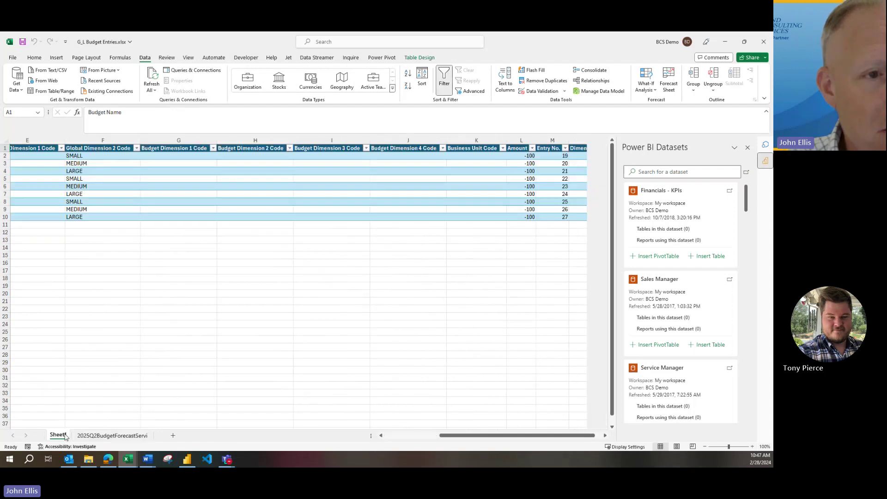
On the forecast sheet, sort Customers reverse-alphabetically and Date oldest to newest.
{"action": "left_click", "coordinate": [90, 436]}
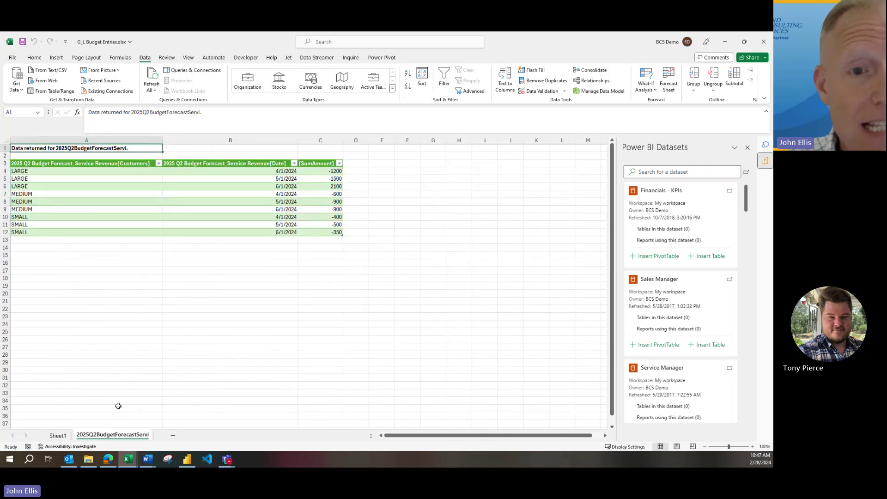
{"action": "left_click", "coordinate": [158, 164]}
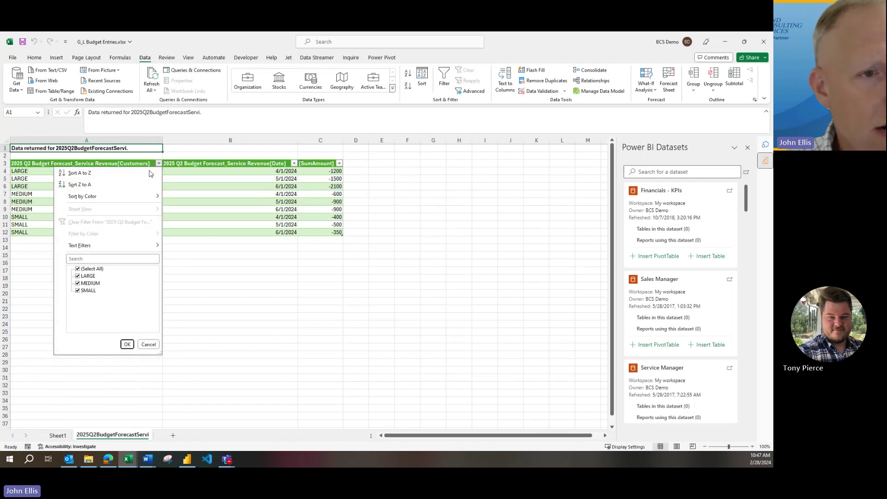
{"action": "left_click", "coordinate": [80, 184]}
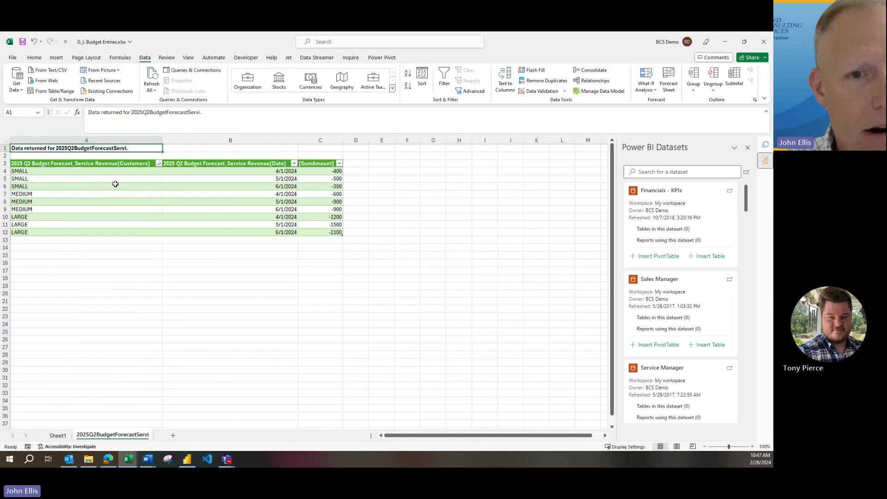
{"action": "left_click", "coordinate": [294, 164]}
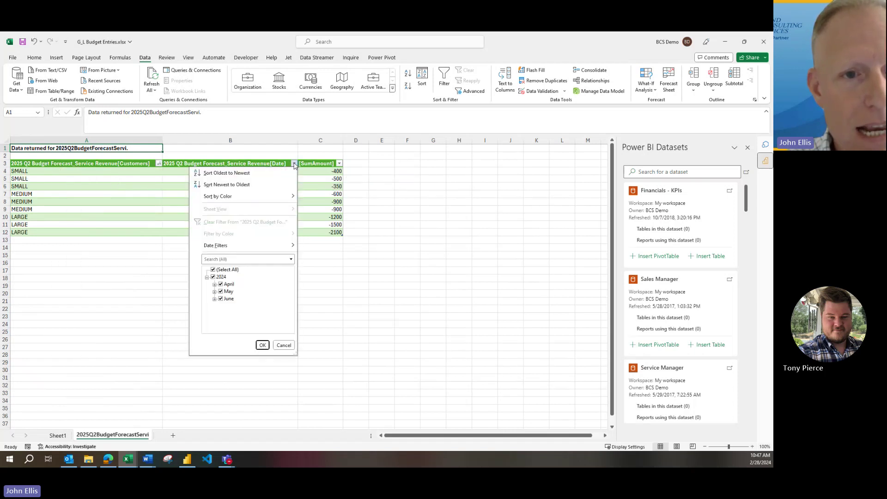
{"action": "left_click", "coordinate": [263, 173]}
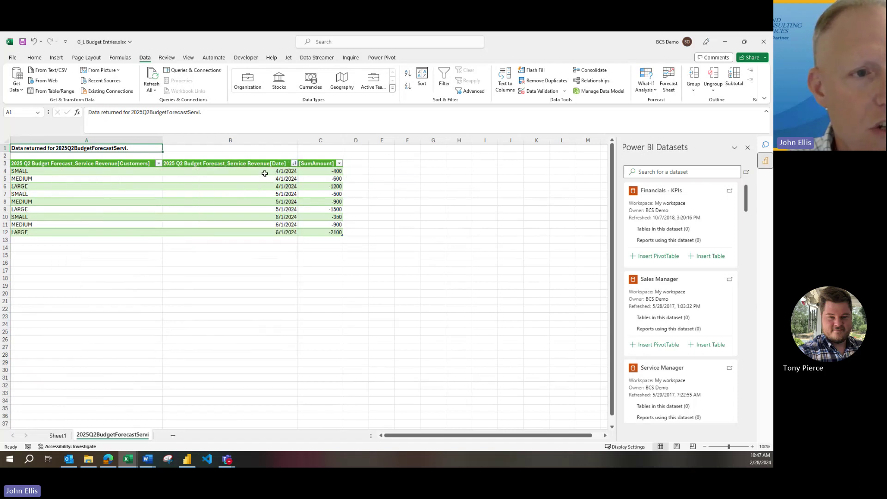
Select the first rows' customer-group cells and the first forecast date, 4/1/2024.
{"action": "left_click", "coordinate": [33, 171]}
{"action": "left_click", "coordinate": [35, 179]}
{"action": "left_click", "coordinate": [35, 186]}
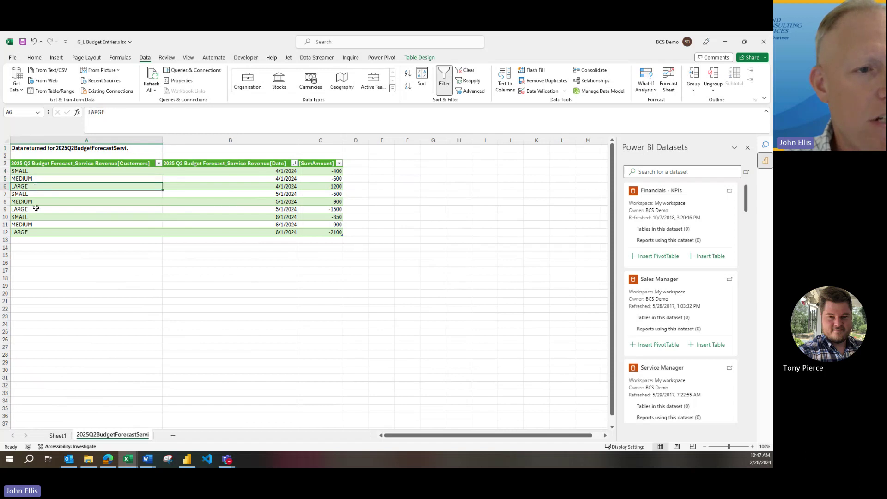
{"action": "left_click", "coordinate": [259, 170]}
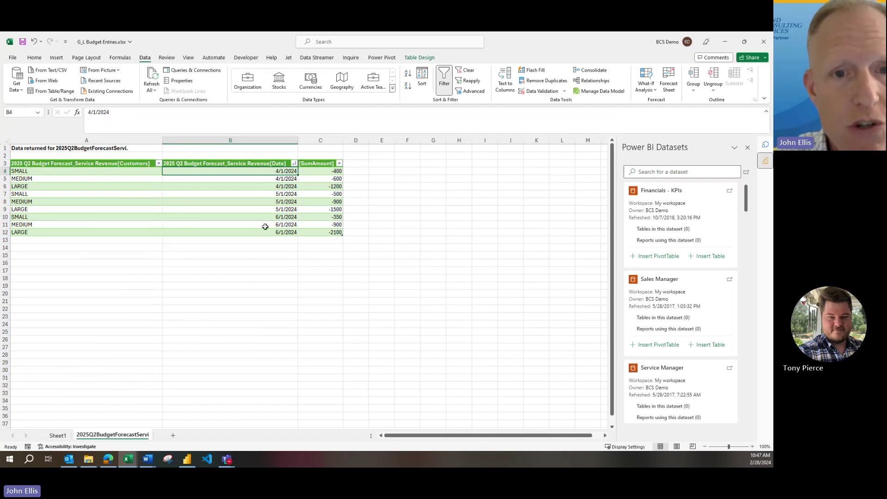
Copy the nine forecast amounts in C4:C12 and paste them over Sheet1's -100 values in L2:L10.
{"action": "left_click", "coordinate": [317, 172]}
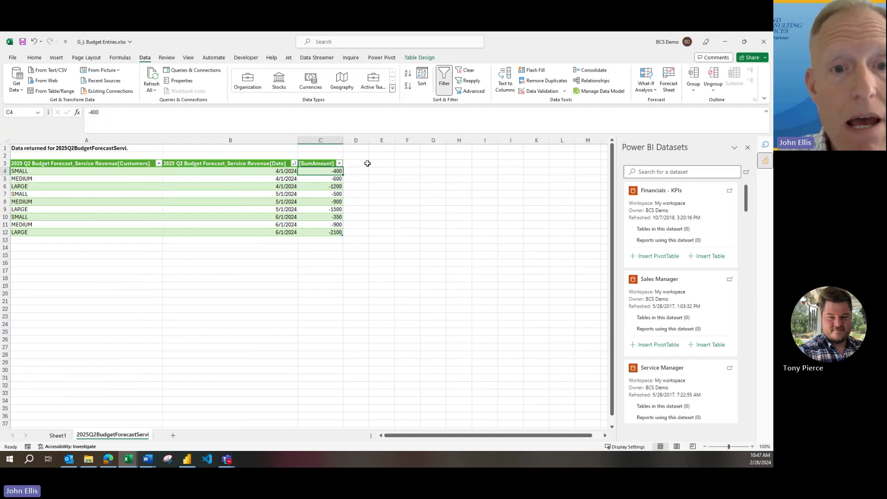
{"action": "left_click_drag", "start_coordinate": [326, 170], "coordinate": [328, 232]}
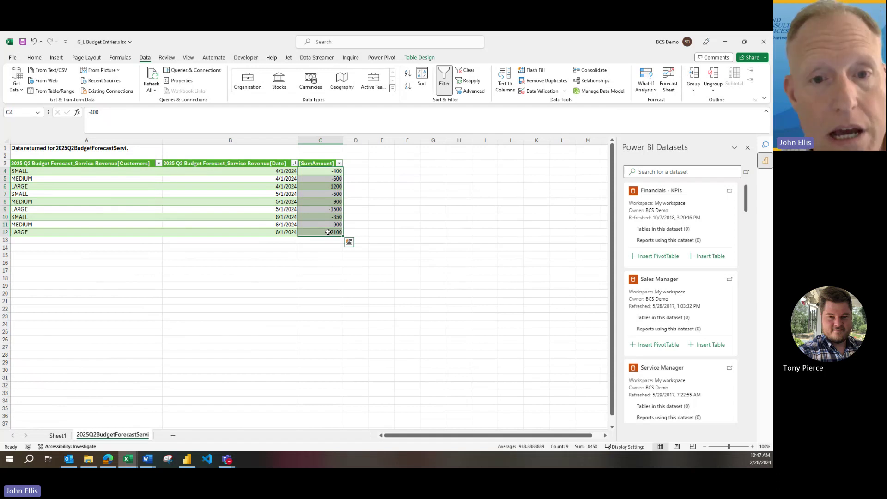
{"action": "key", "text": "ctrl+c"}
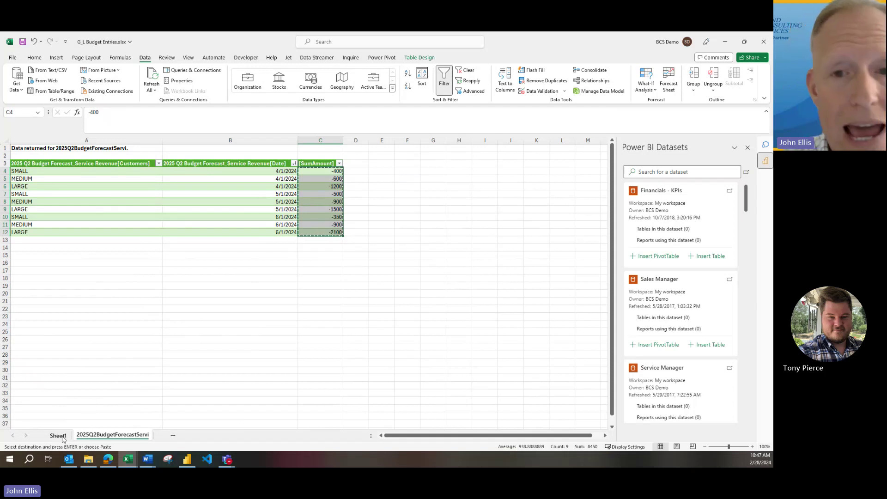
{"action": "left_click", "coordinate": [64, 438]}
{"action": "left_click_drag", "start_coordinate": [524, 156], "coordinate": [521, 217]}
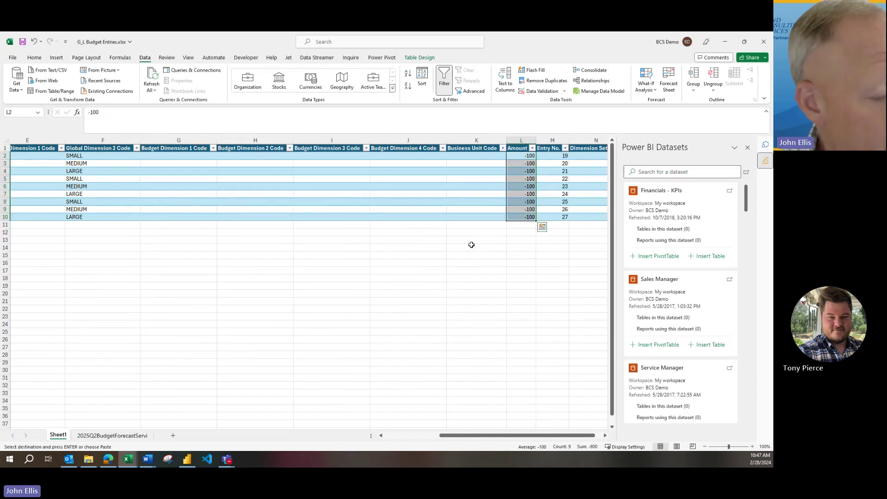
{"action": "key", "text": "ctrl+v"}
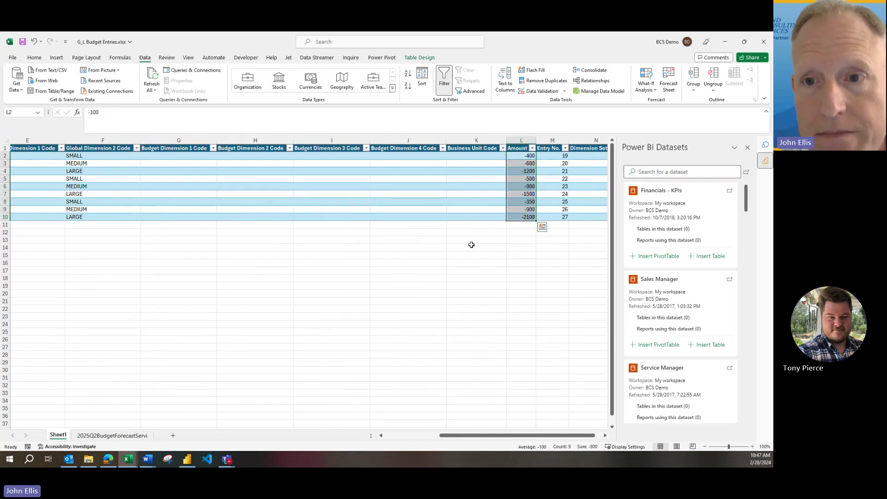
{"action": "left_click", "coordinate": [466, 158]}
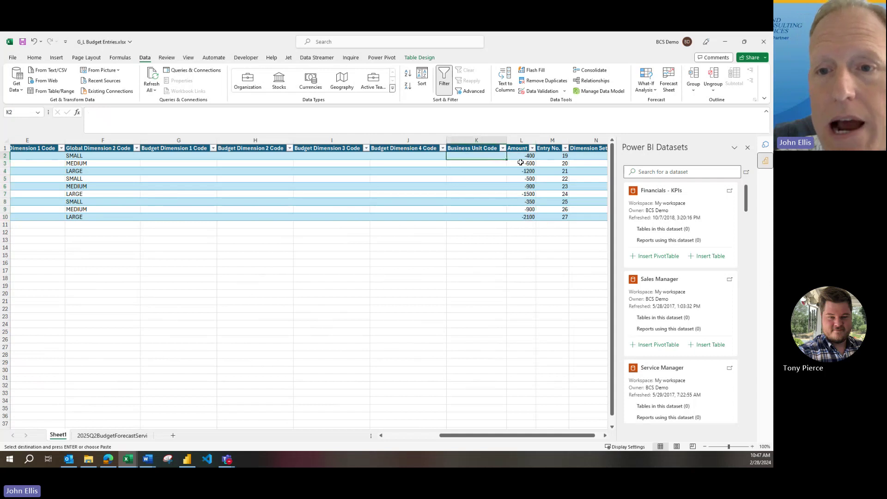
Publish the edited budget entries through the Microsoft Dynamics Data Connector pane.
{"action": "left_click", "coordinate": [748, 148]}
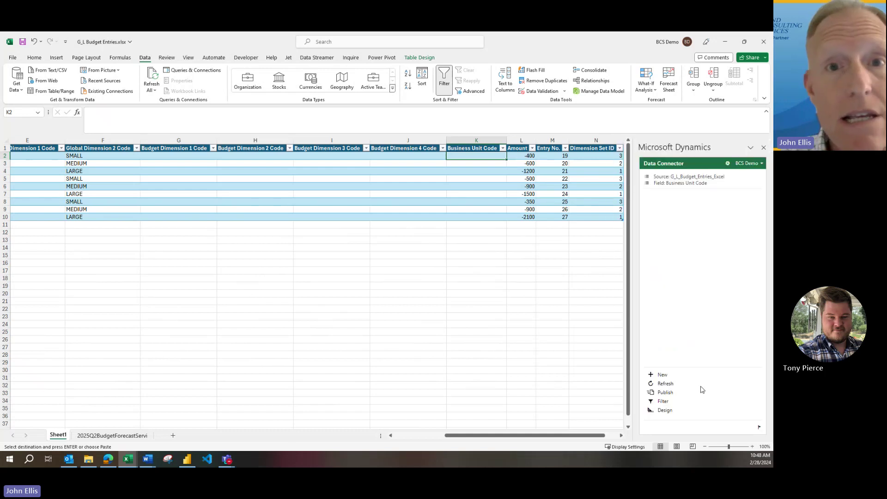
{"action": "left_click", "coordinate": [664, 392]}
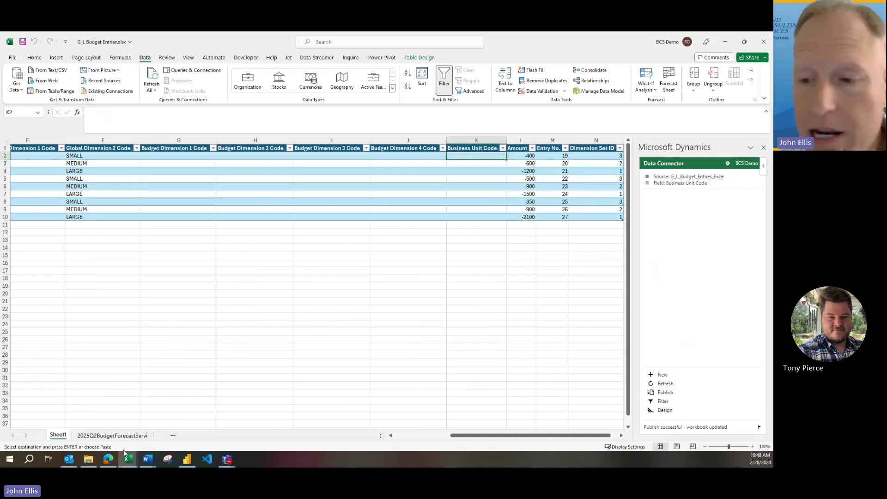
{"action": "left_click", "coordinate": [108, 459]}
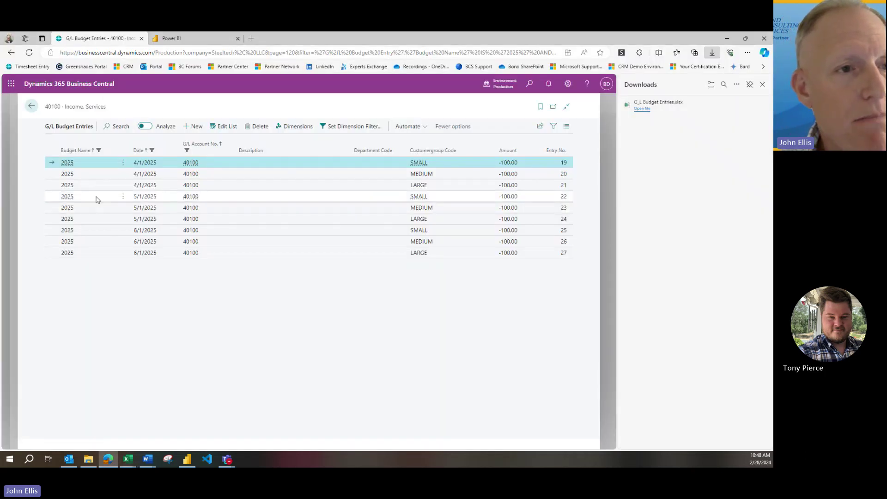
Navigate back through the budget pages to the Business Central home page.
{"action": "left_click", "coordinate": [31, 106]}
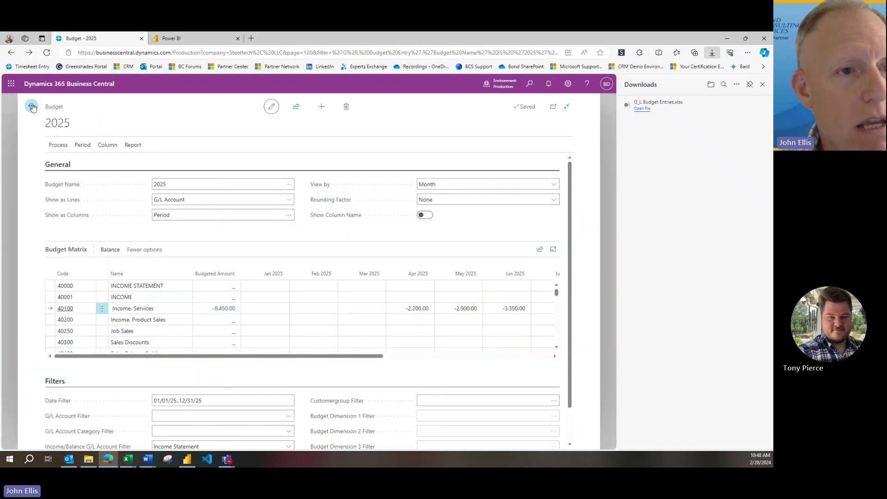
{"action": "left_click", "coordinate": [31, 106]}
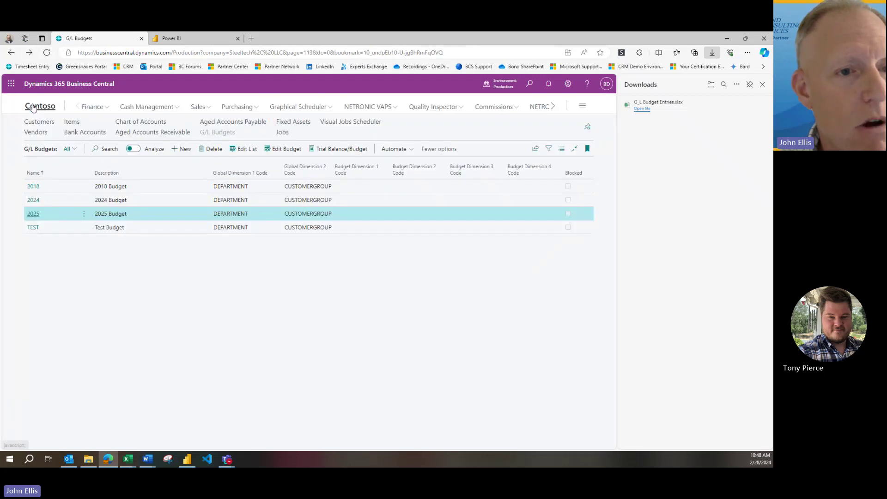
{"action": "left_click", "coordinate": [33, 108]}
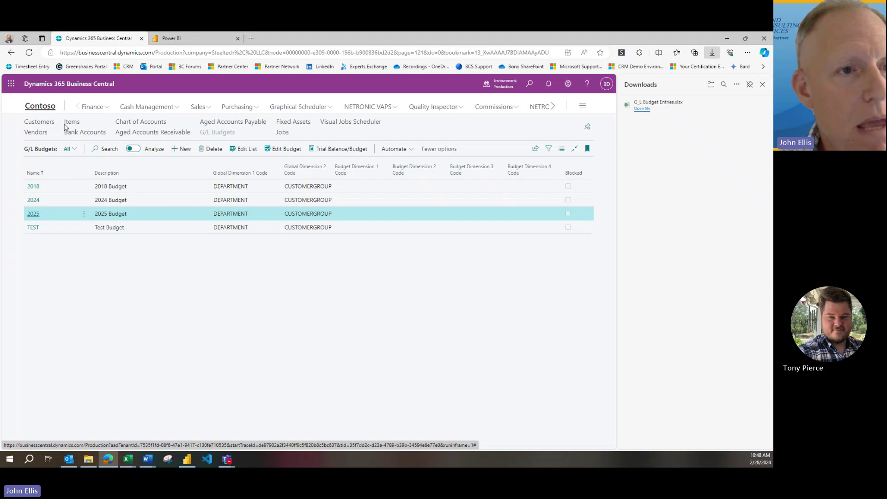
Delete G_L Budget Entries.xlsx from the browser downloads and open the G/L Budgets list.
{"action": "mouse_move", "coordinate": [760, 112]}
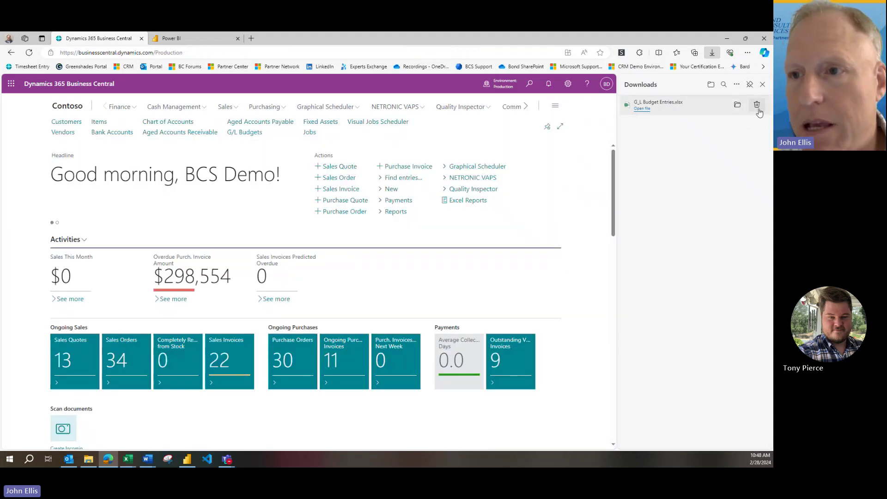
{"action": "right_click", "coordinate": [706, 109]}
{"action": "left_click", "coordinate": [721, 189]}
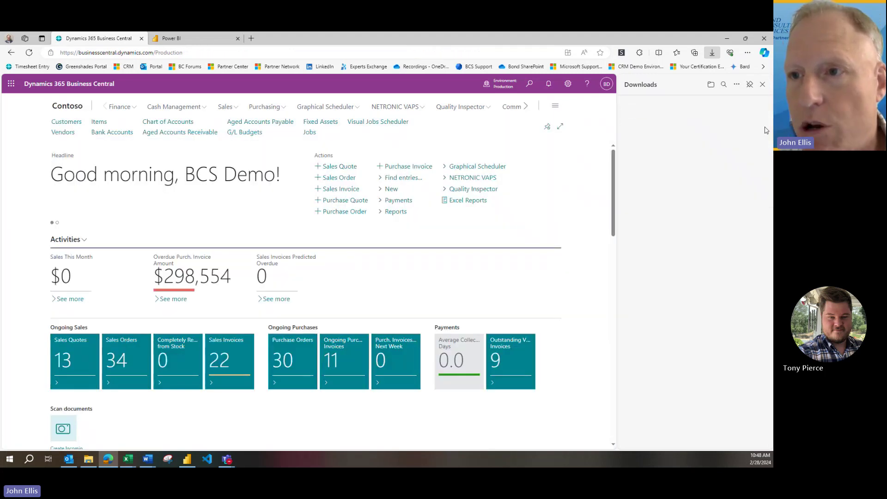
{"action": "left_click", "coordinate": [765, 86]}
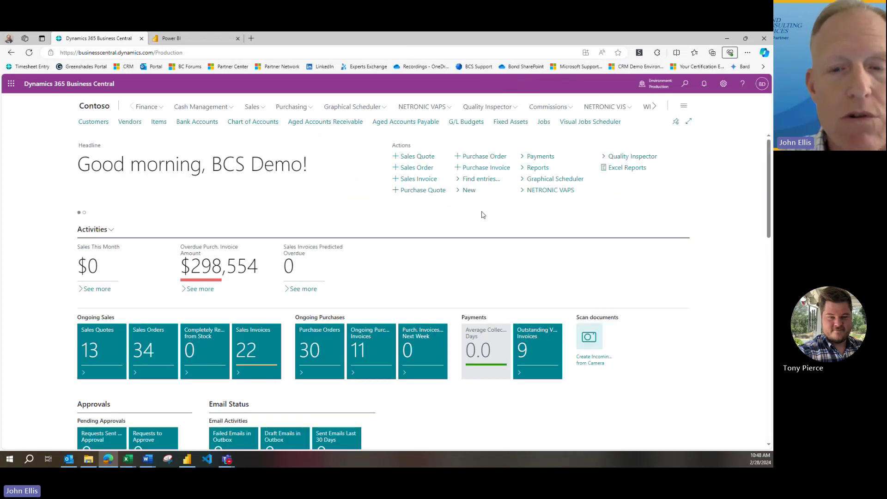
{"action": "left_click", "coordinate": [467, 122]}
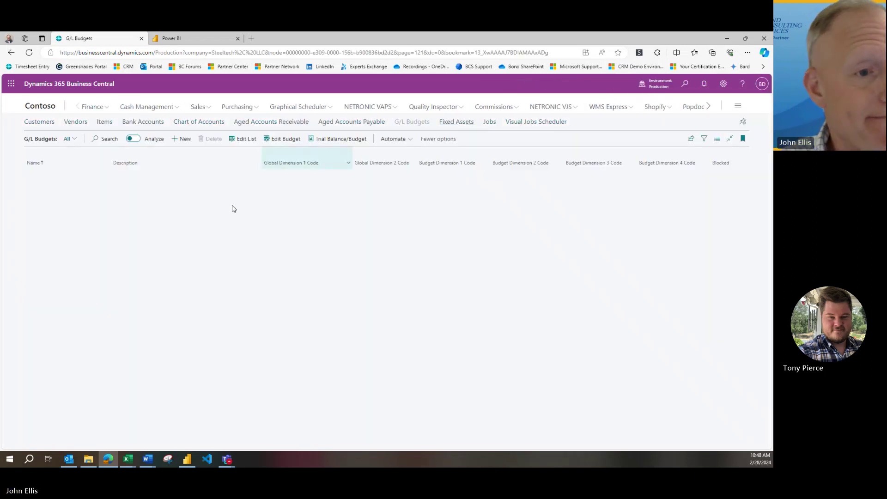
In budget 2025, set Date Filter to 01/01/25..12/31/25 and drill into the -8,450 account 40100 total.
{"action": "left_click", "coordinate": [35, 208]}
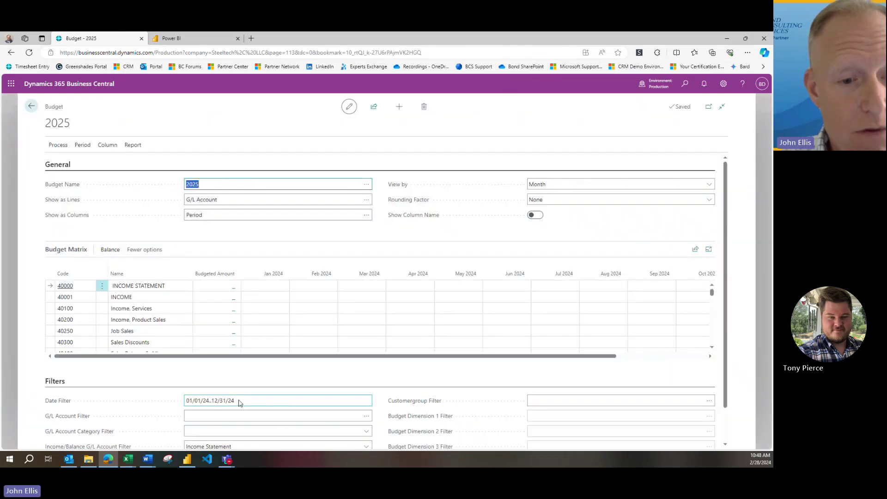
{"action": "left_click", "coordinate": [239, 401]}
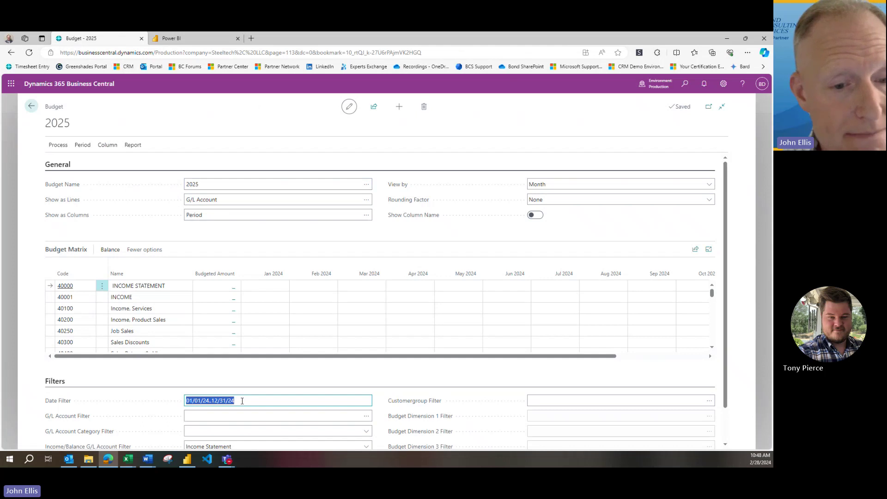
{"action": "left_click", "coordinate": [242, 401]}
{"action": "type", "text": "5"}
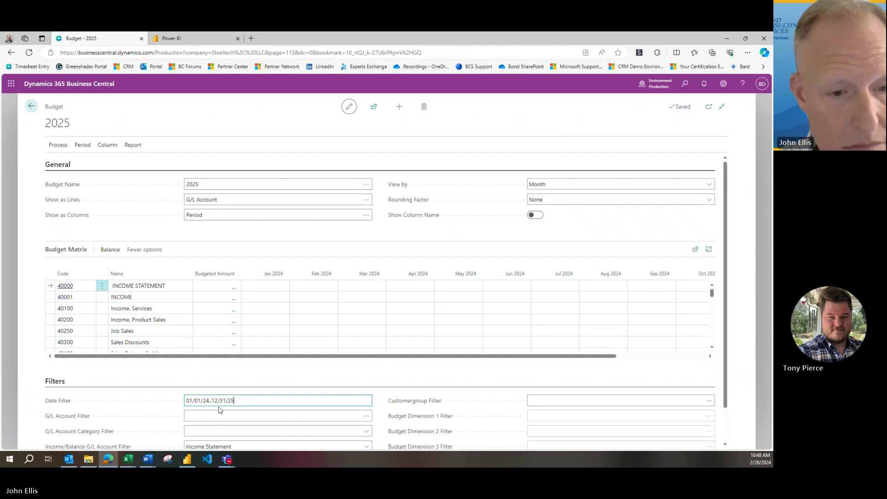
{"action": "left_click", "coordinate": [212, 400]}
{"action": "key", "text": "BackSpace"}
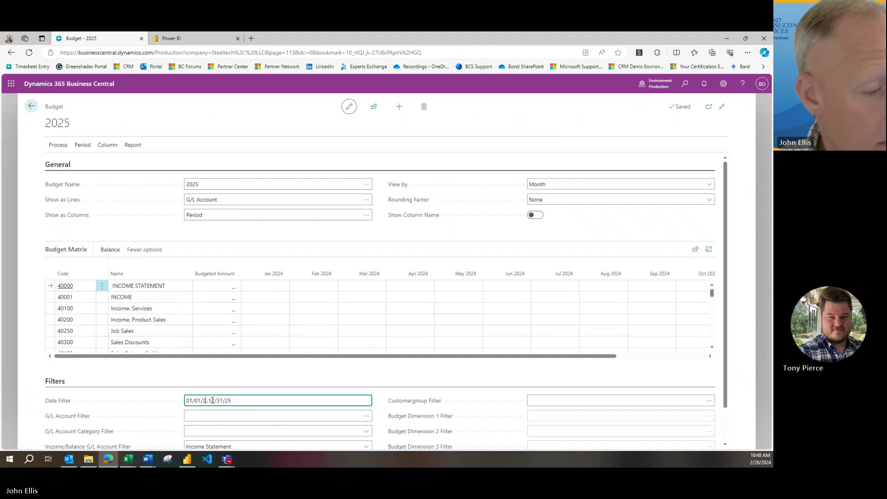
{"action": "type", "text": "5"}
{"action": "key", "text": "Tab"}
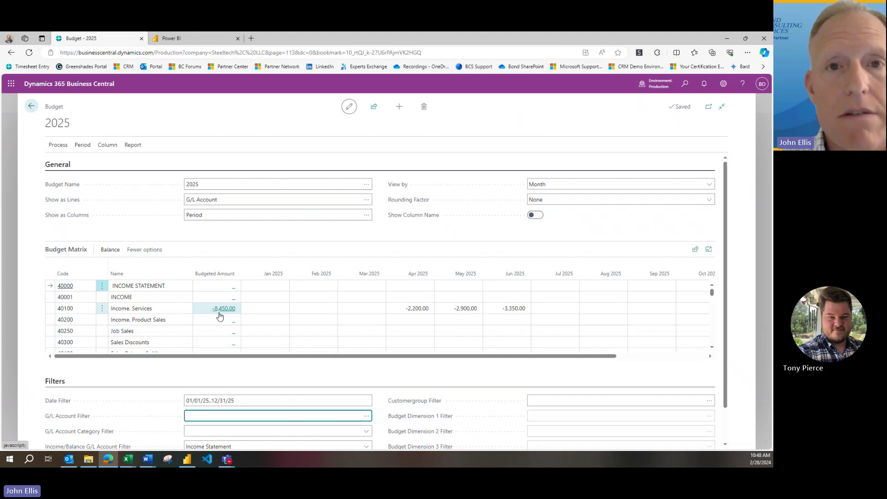
{"action": "left_click", "coordinate": [280, 297]}
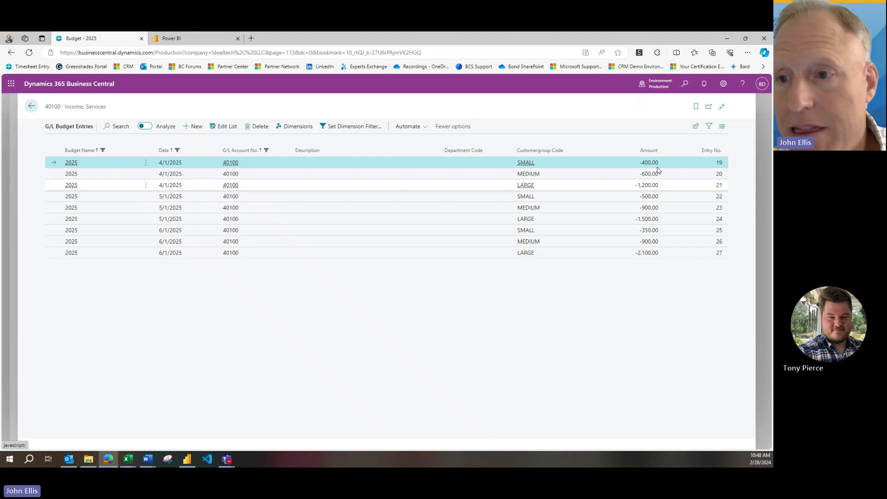